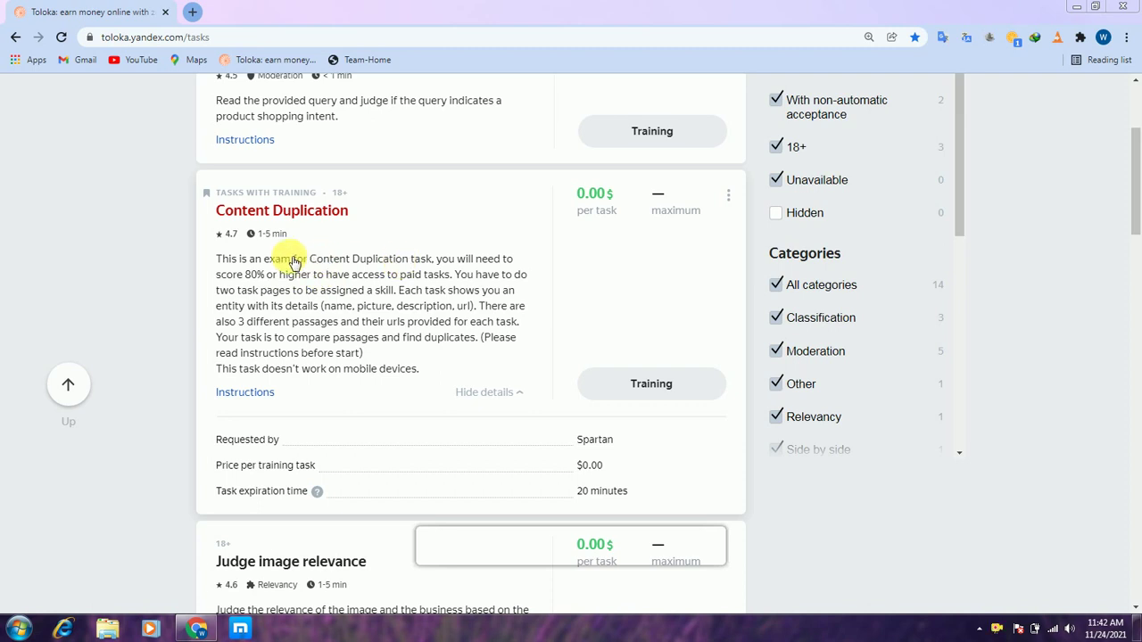
Launch the Content Duplication training and close its Instructions dialog after scrolling through it.
click(647, 392)
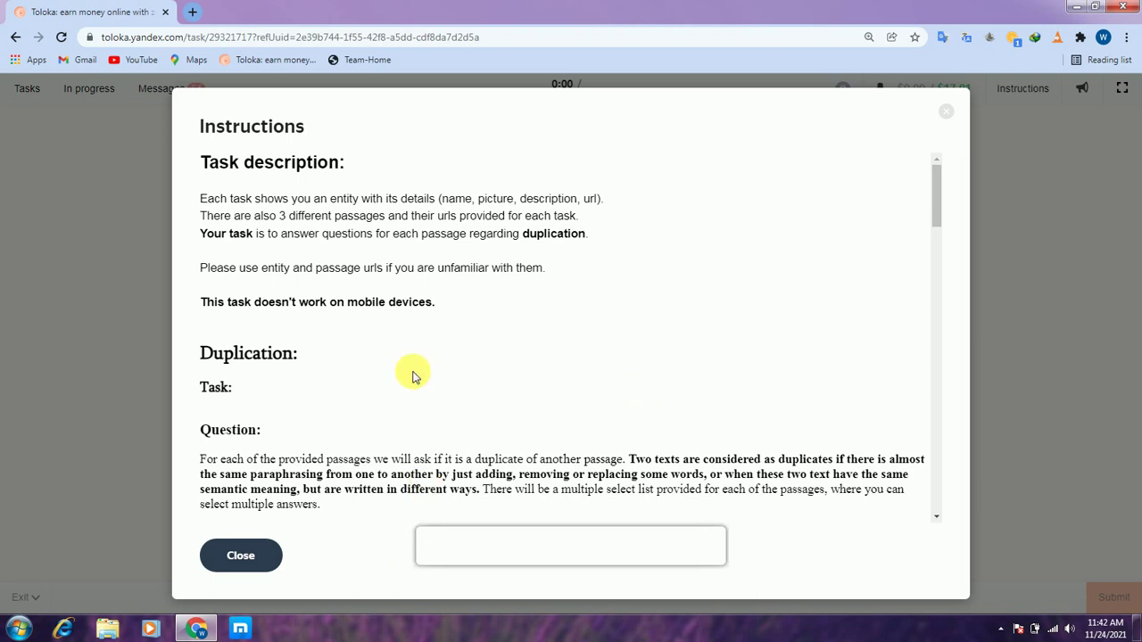
scroll(413, 377, down, 20)
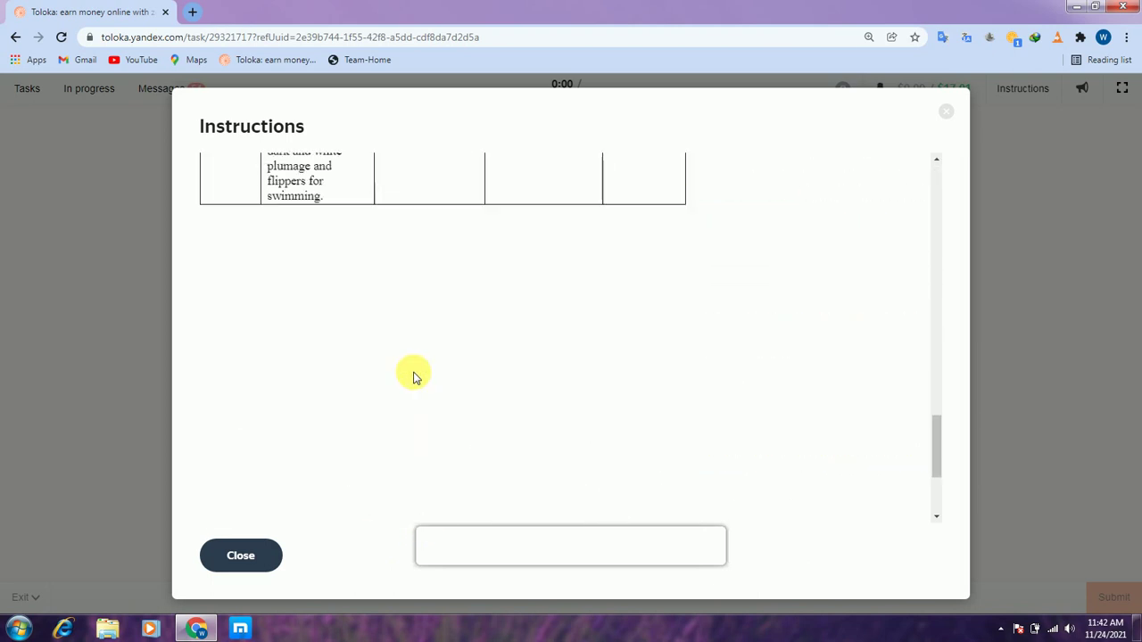
scroll(413, 378, up, 10)
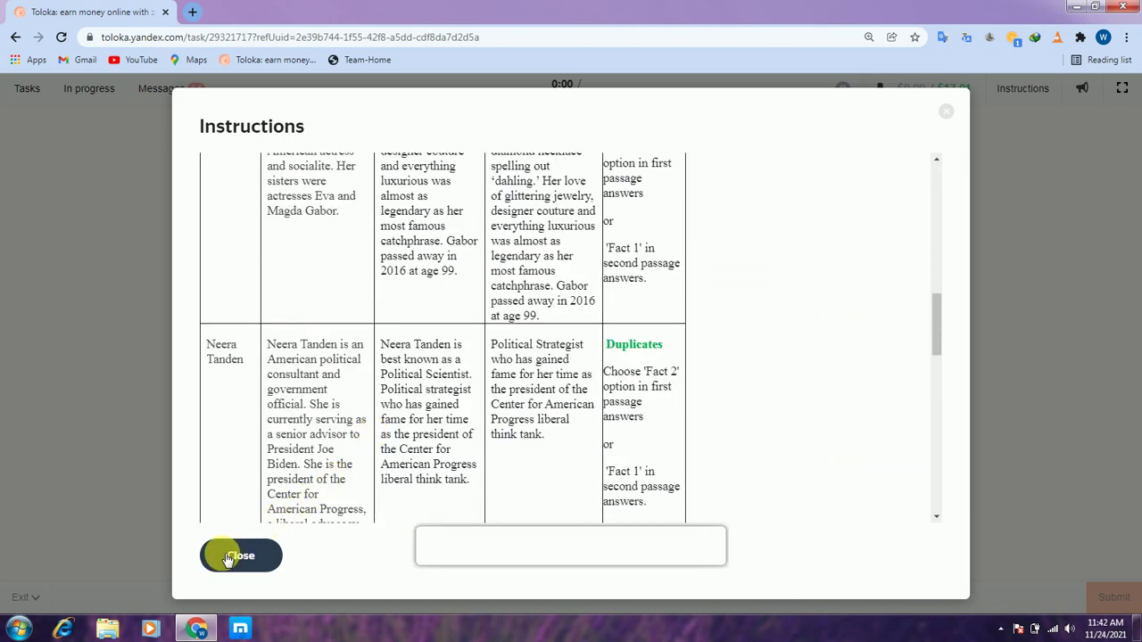
click(229, 557)
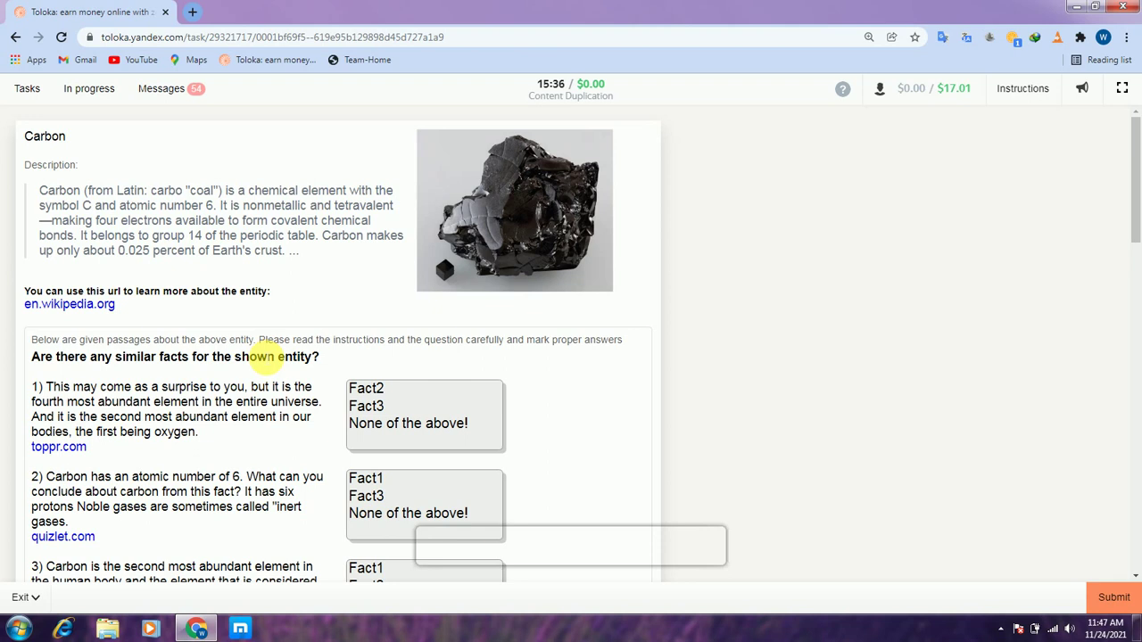
Mark Carbon passage 1 as duplicating Fact3 and passage 2 as None of the above!
drag(22, 137, 65, 136)
click(143, 163)
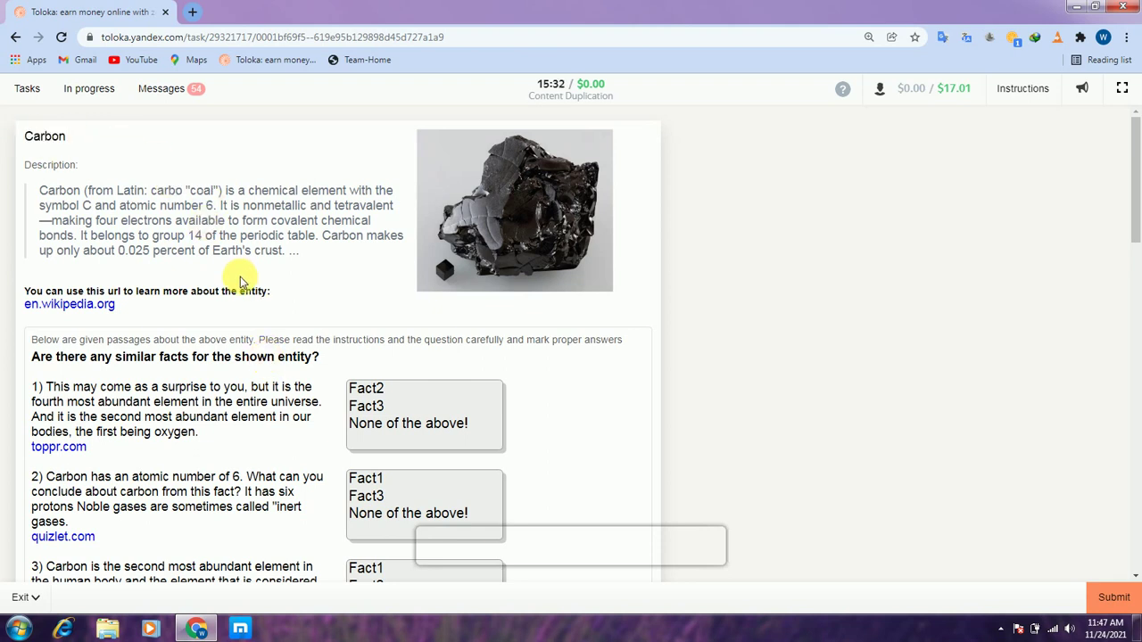
scroll(240, 281, down, 1)
scroll(239, 282, down, 3)
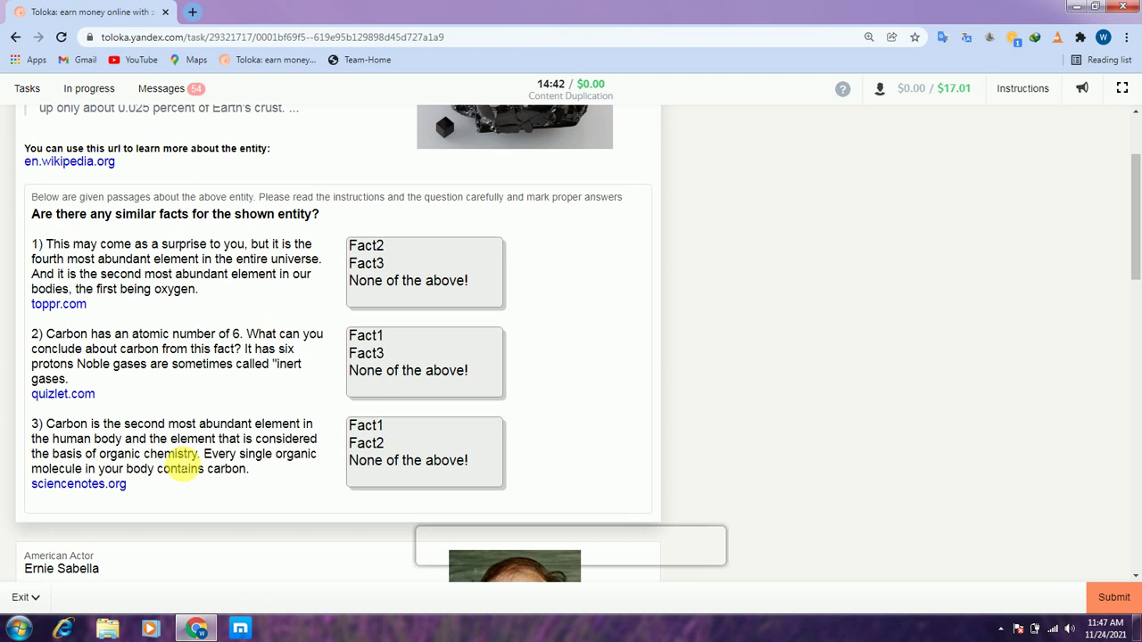
click(365, 264)
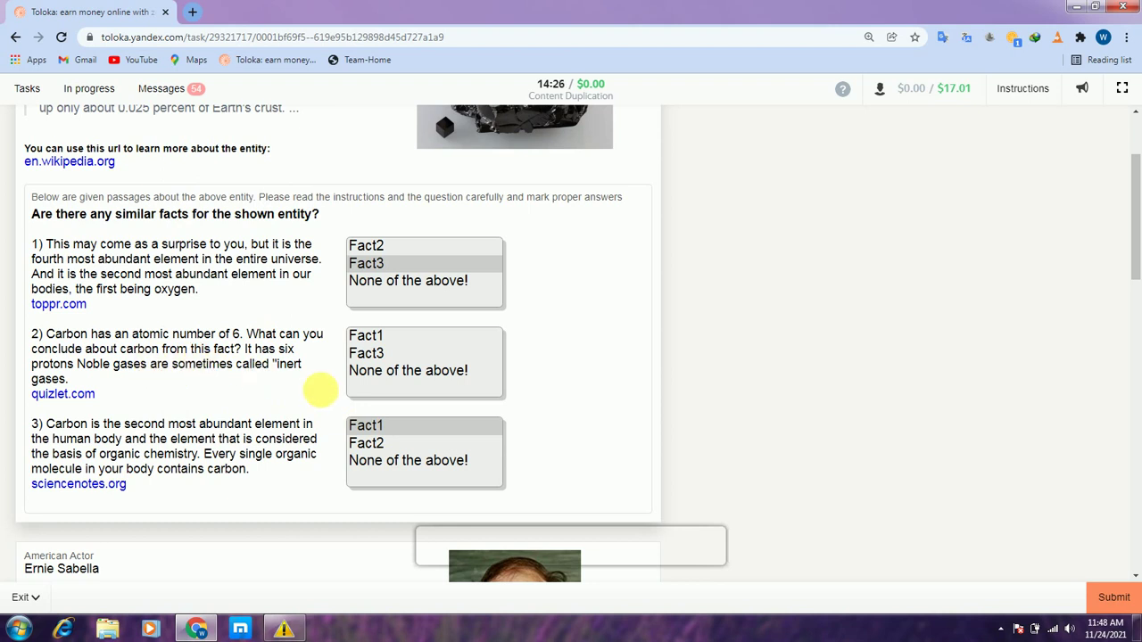
click(366, 371)
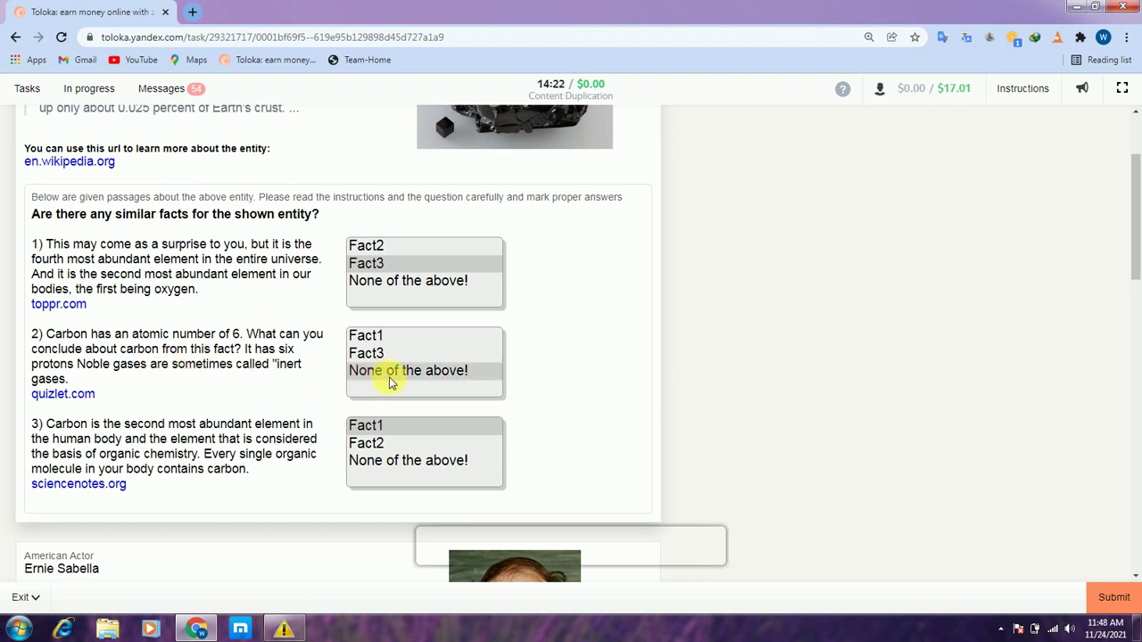
scroll(645, 370, down, 1)
scroll(645, 368, down, 4)
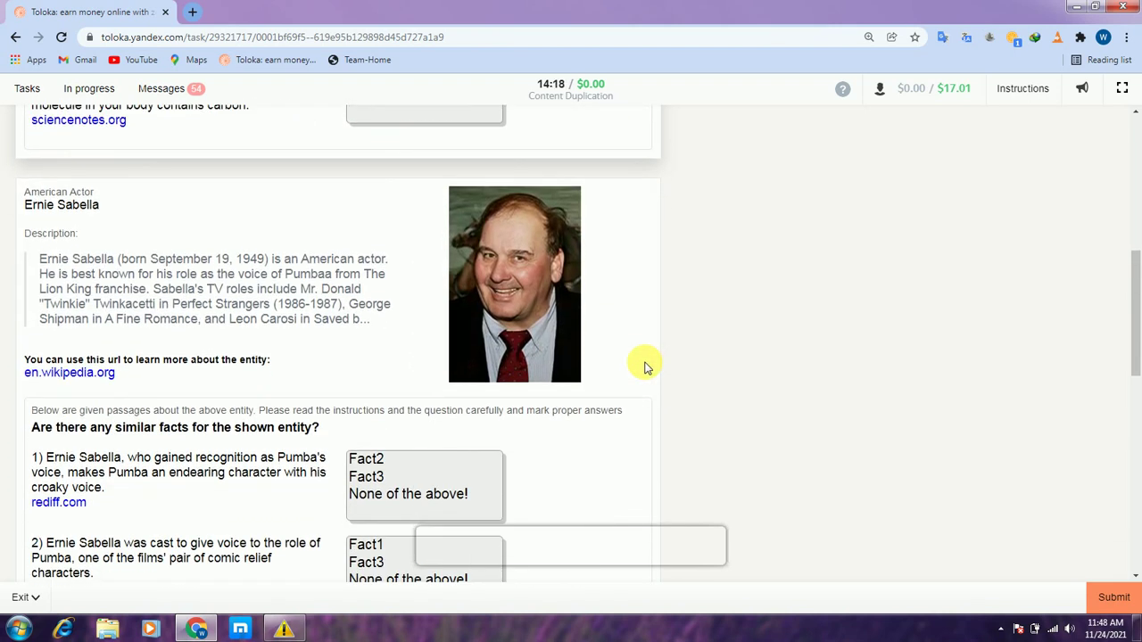
Mark Ernie Sabella passage 1 as duplicating Fact2 and Fact3, and passage 2 as Fact3.
scroll(645, 368, down, 1)
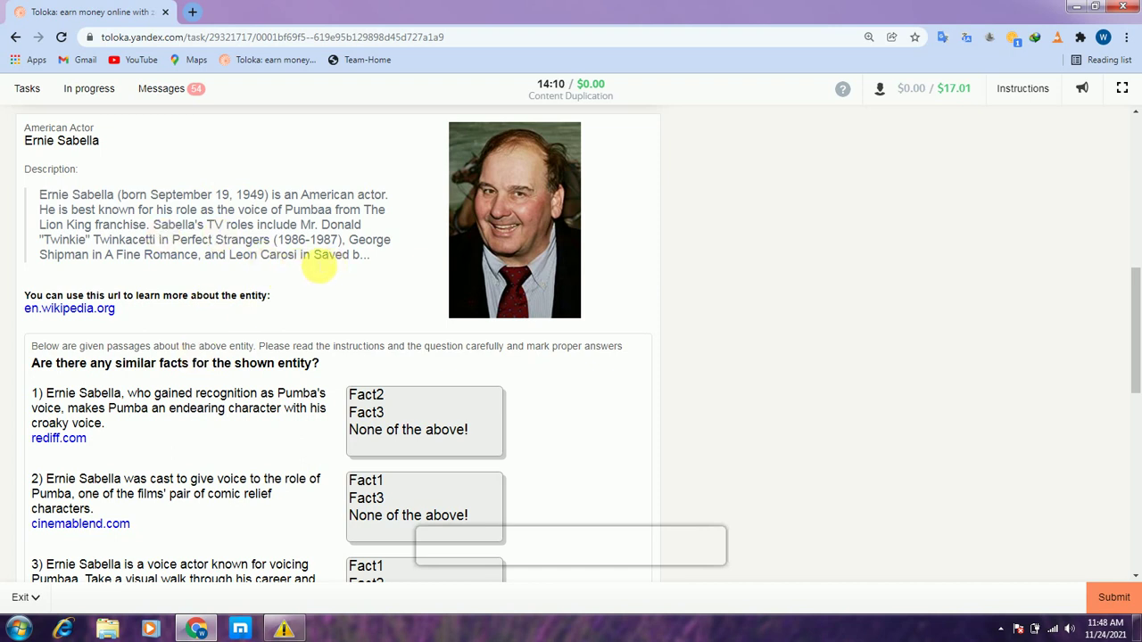
scroll(286, 266, down, 2)
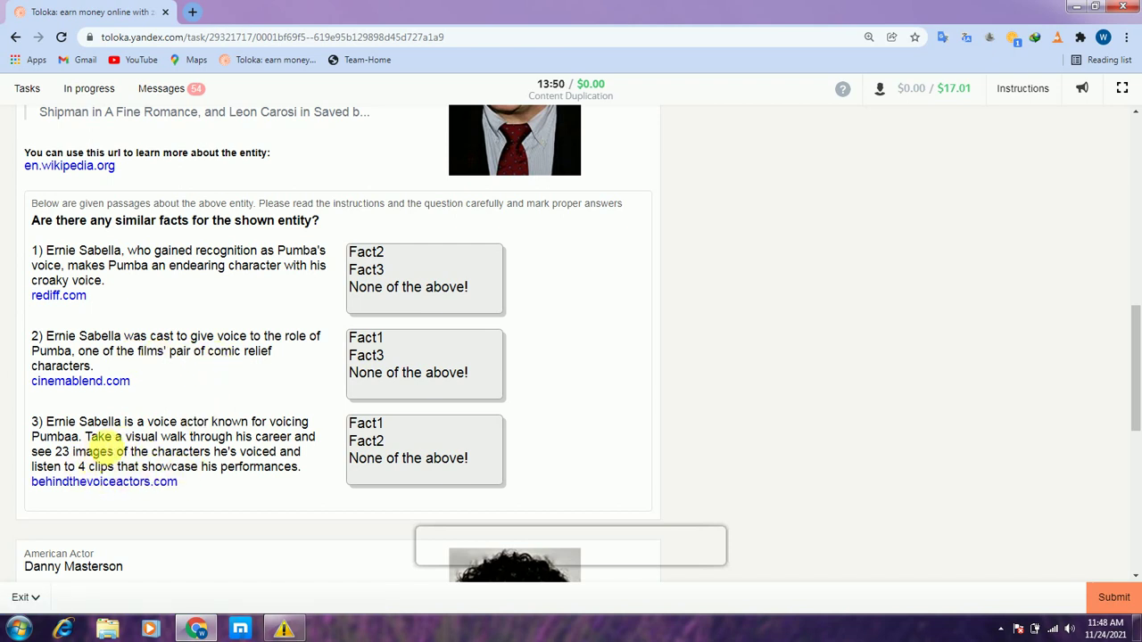
scroll(115, 437, up, 1)
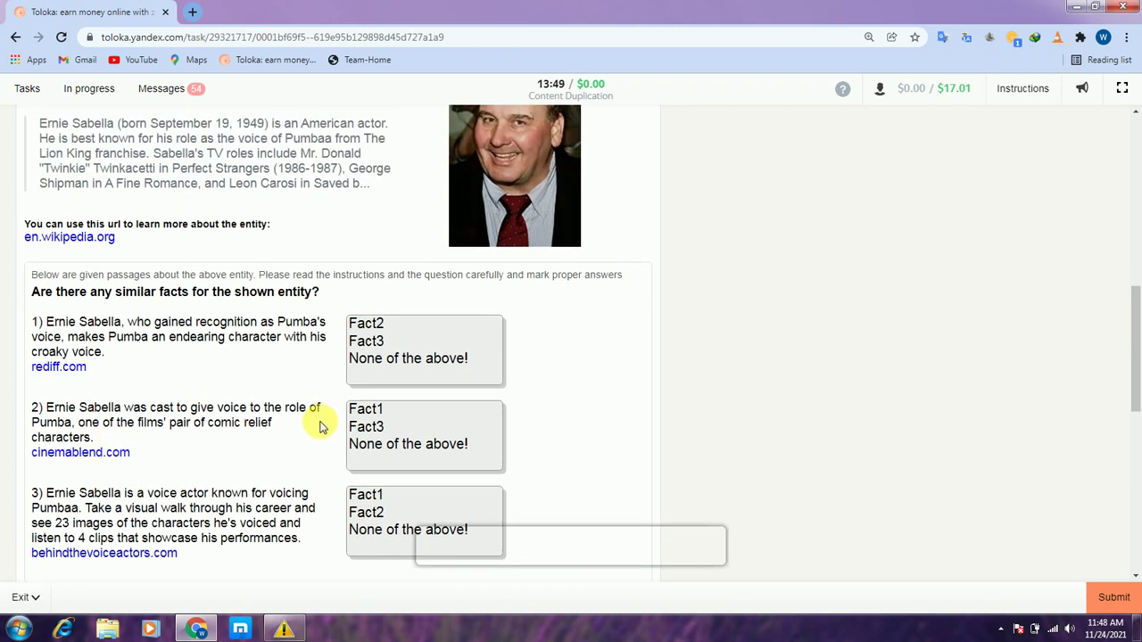
click(366, 326)
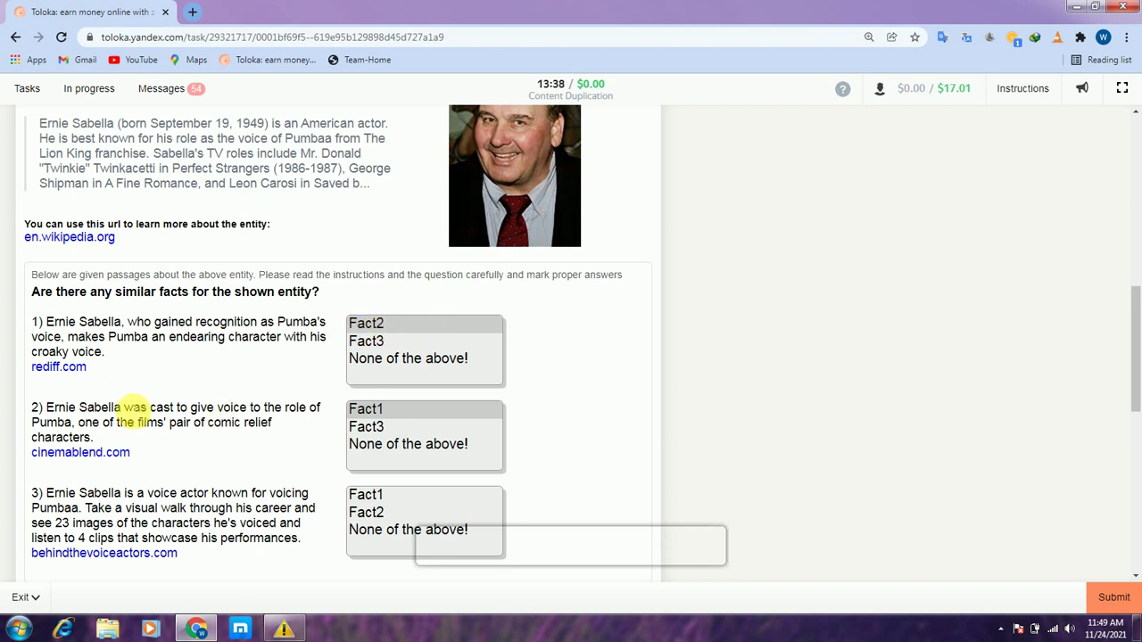
ctrl+click(375, 346)
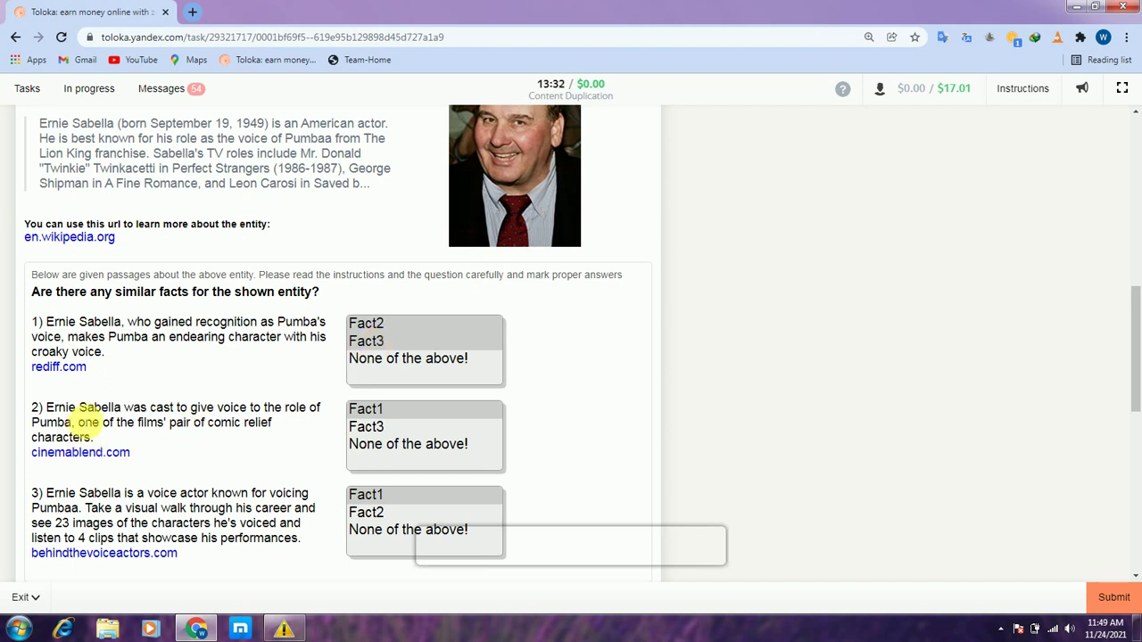
ctrl+click(370, 428)
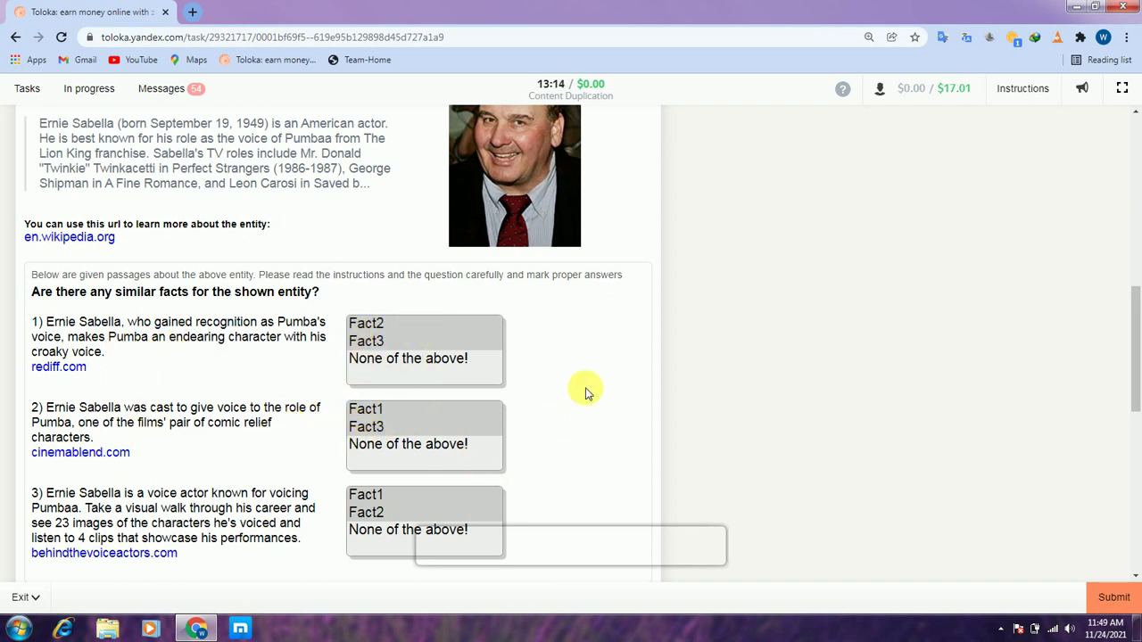
Read the Danny Masterson passages and mark passage 1 as duplicating Fact2.
scroll(581, 390, down, 1)
scroll(581, 389, down, 2)
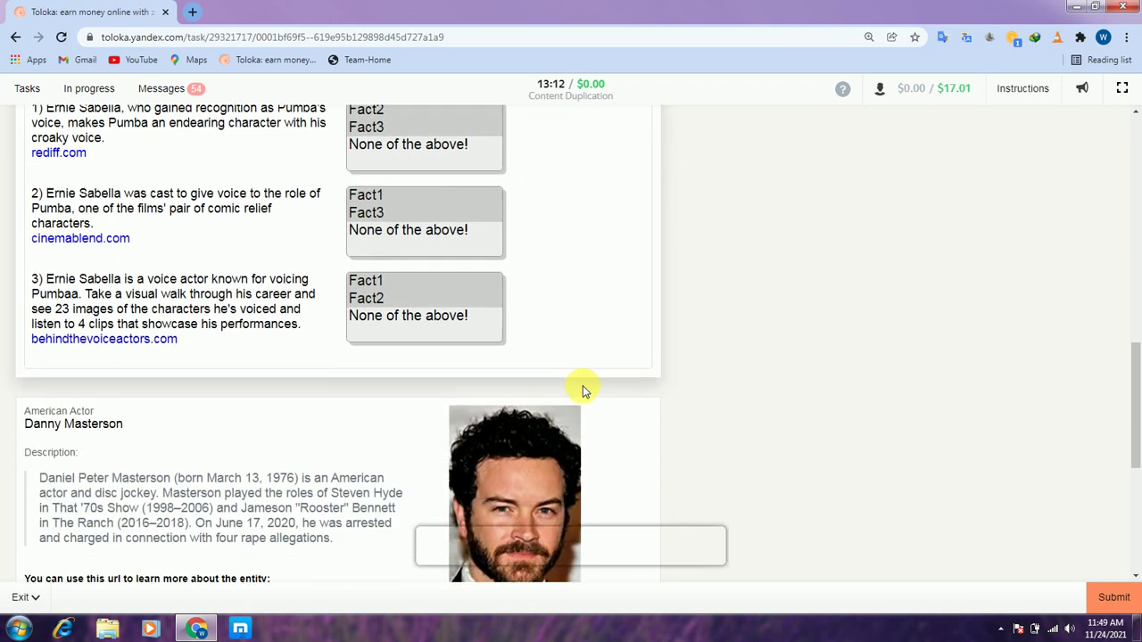
scroll(582, 390, down, 3)
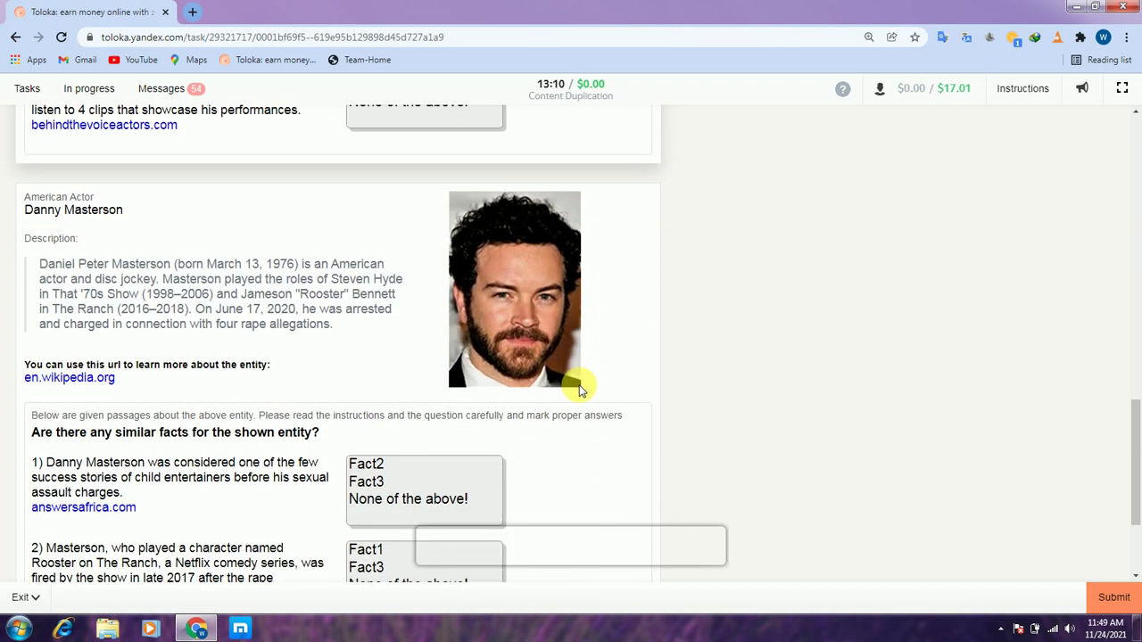
scroll(582, 390, down, 1)
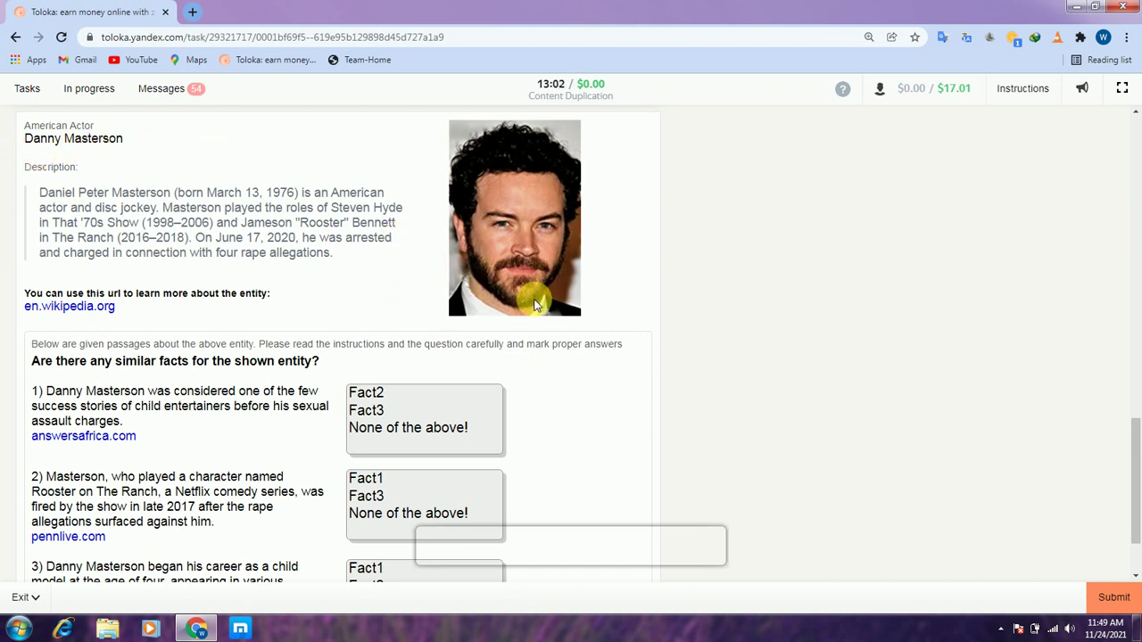
scroll(535, 305, down, 1)
scroll(535, 305, down, 1)
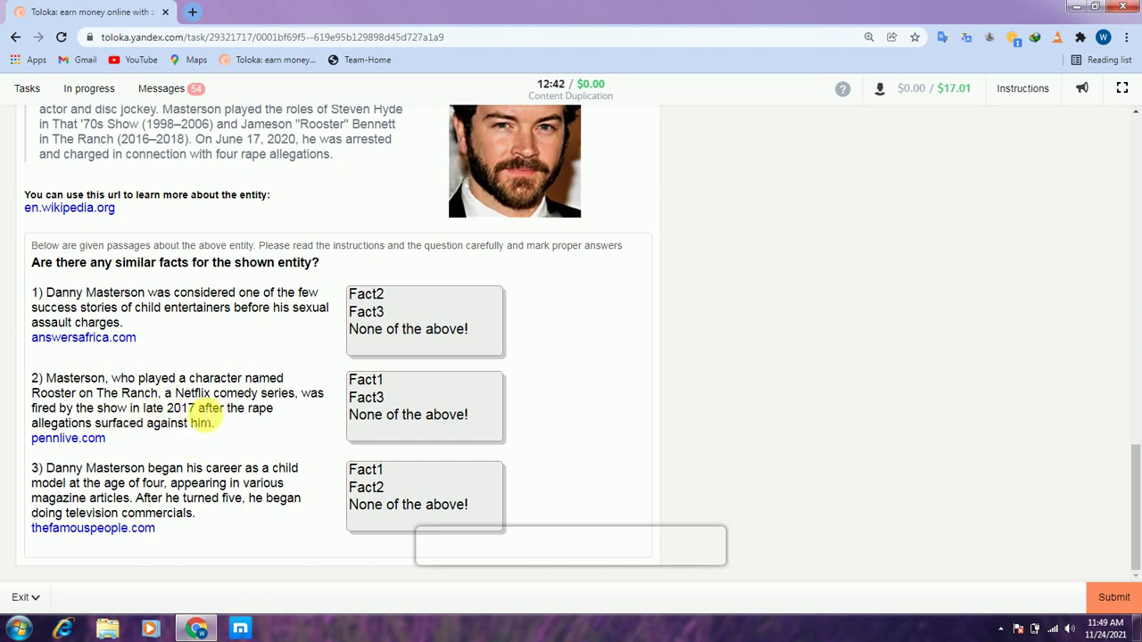
drag(199, 408, 280, 411)
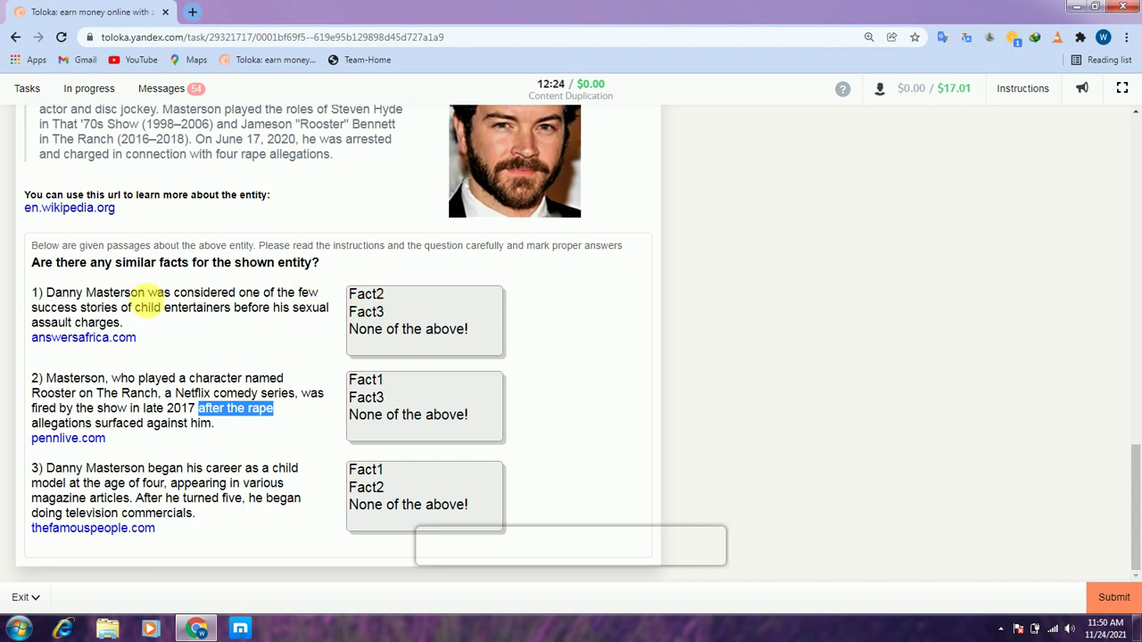
click(365, 296)
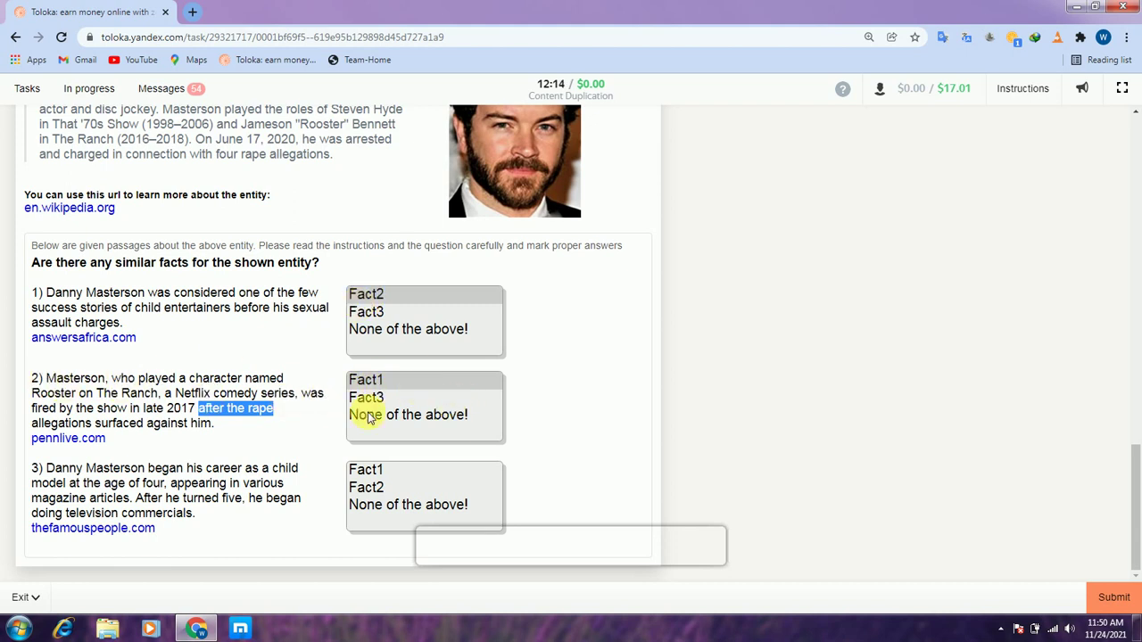
Mark passage 3 as None of the above!, dismiss the Windows prompt, and submit the page.
click(365, 505)
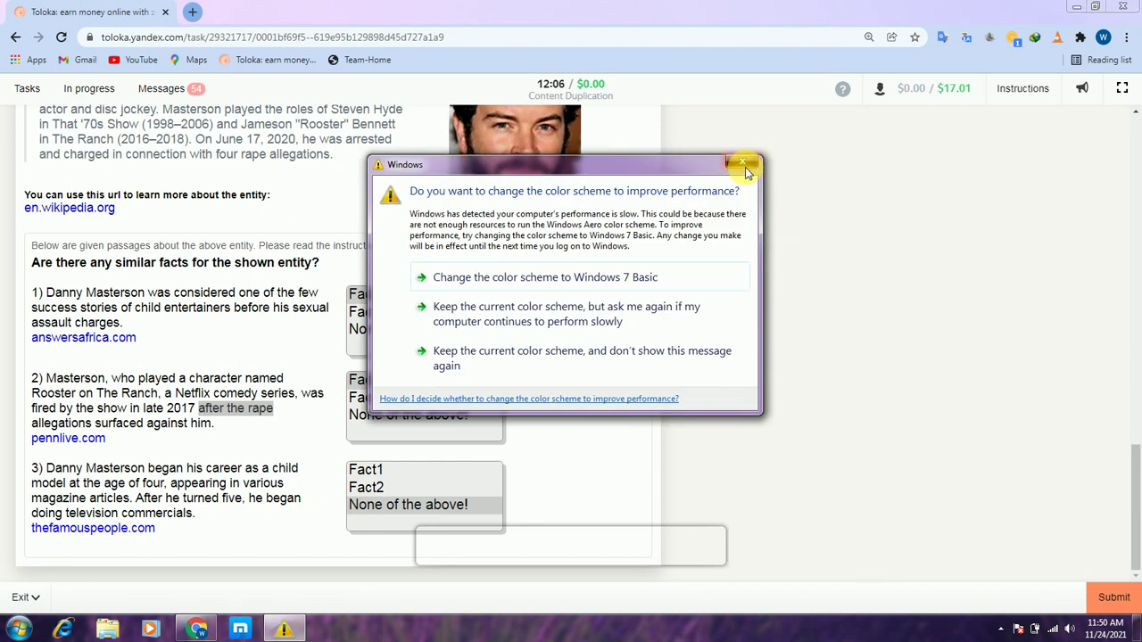
click(744, 161)
click(1113, 598)
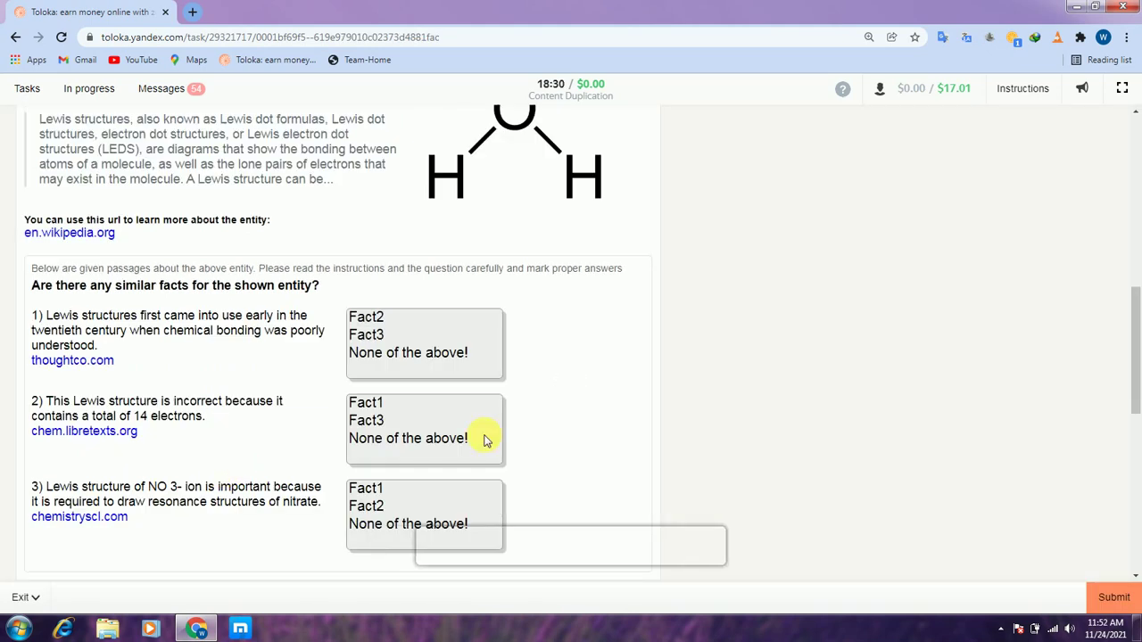
Highlight key details in the Top Chef facts: 17th season, 2006, 2020, spin-off.
scroll(866, 371, up, 10)
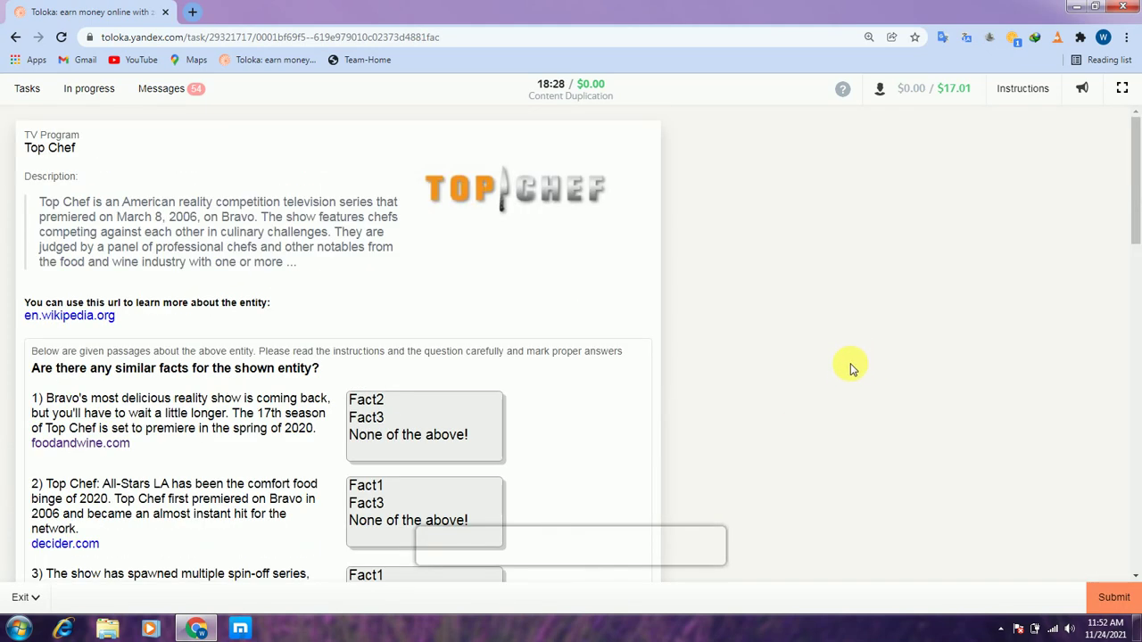
scroll(850, 368, down, 1)
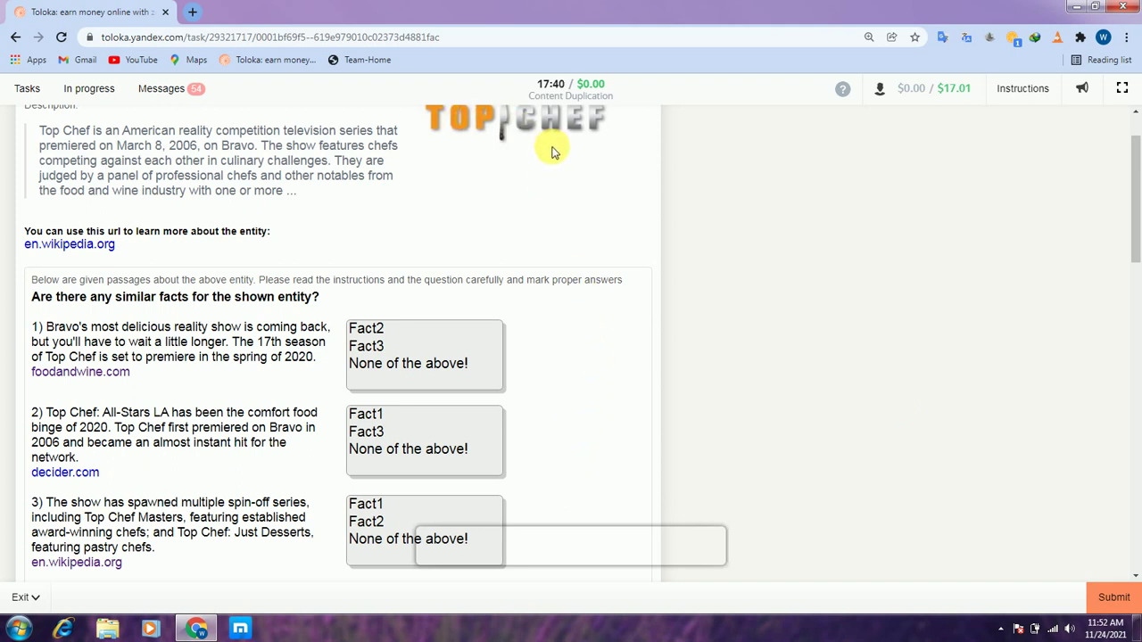
scroll(553, 152, up, 1)
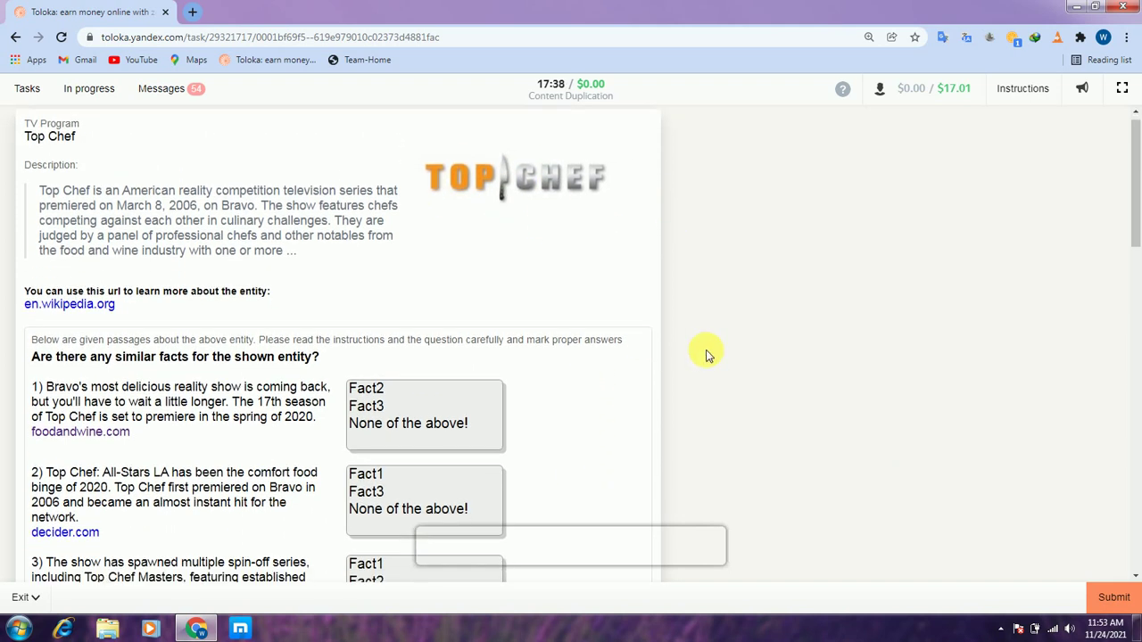
scroll(707, 352, down, 2)
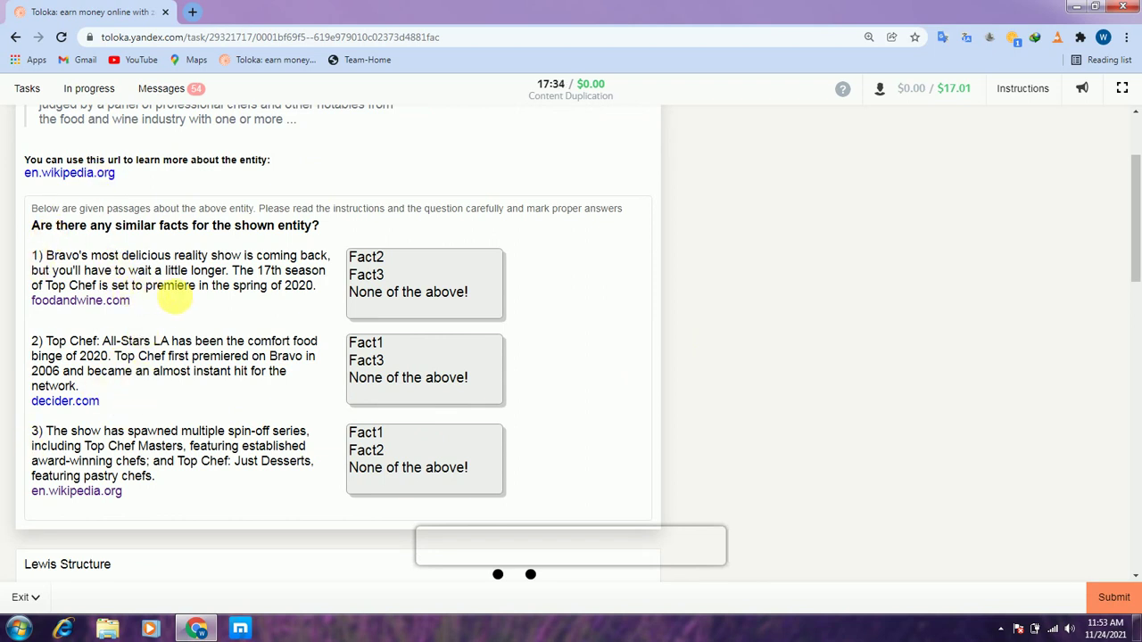
drag(265, 277, 332, 272)
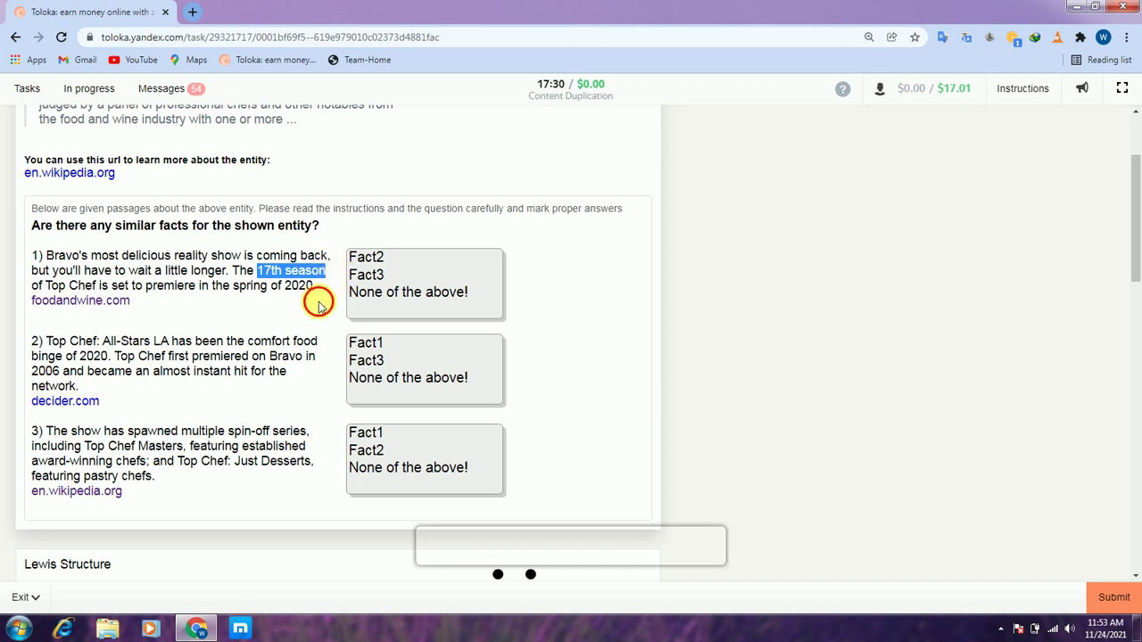
click(319, 306)
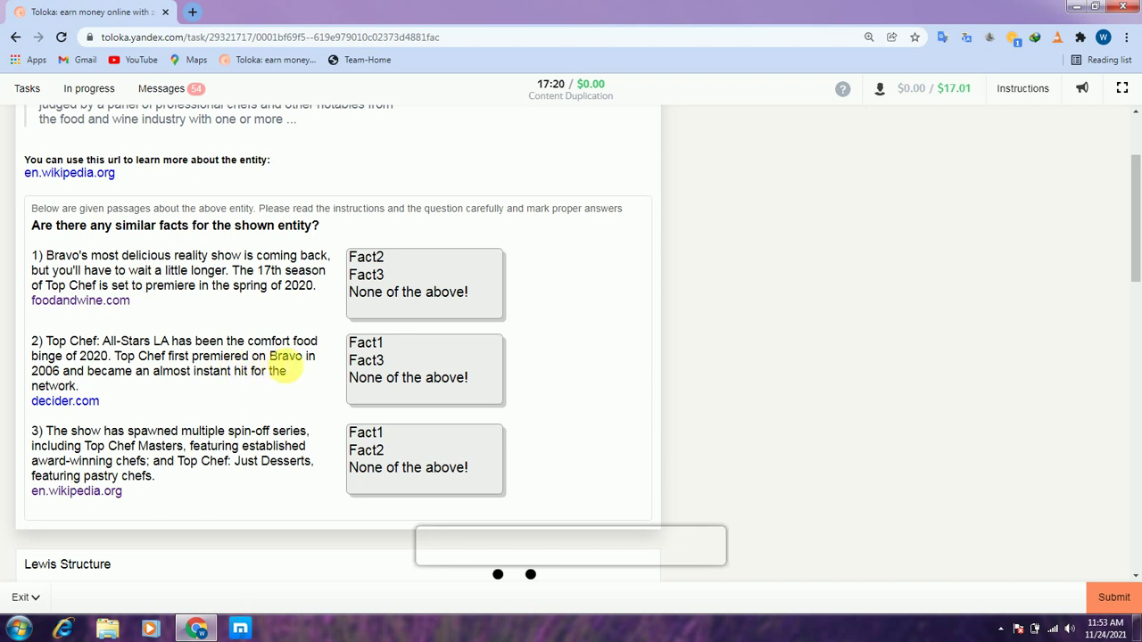
drag(38, 370, 60, 371)
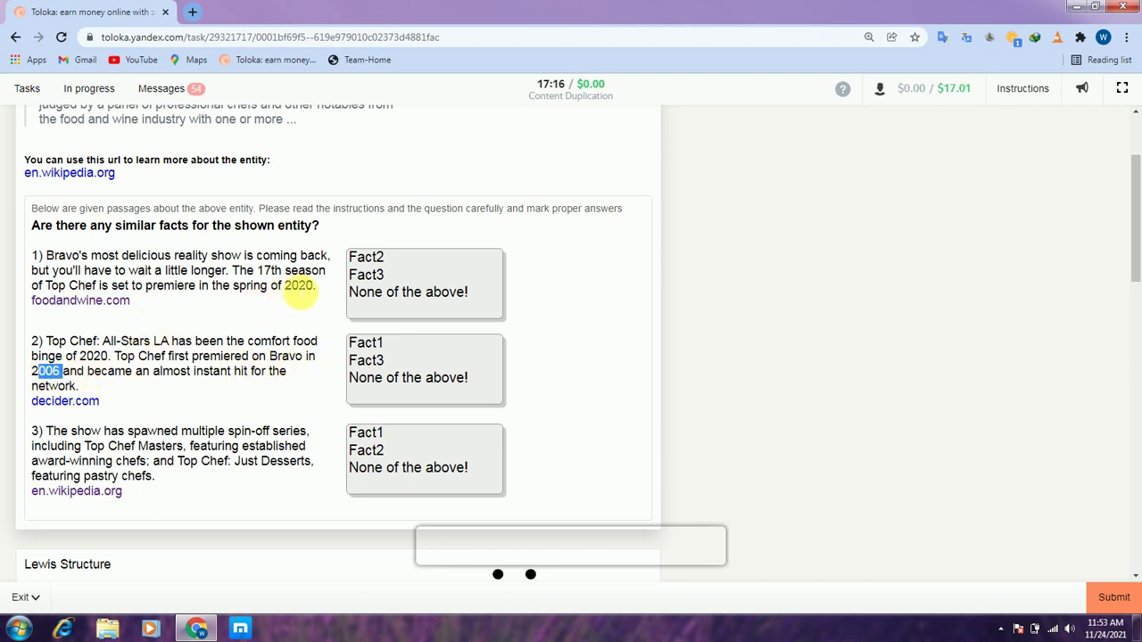
double_click(298, 285)
click(204, 420)
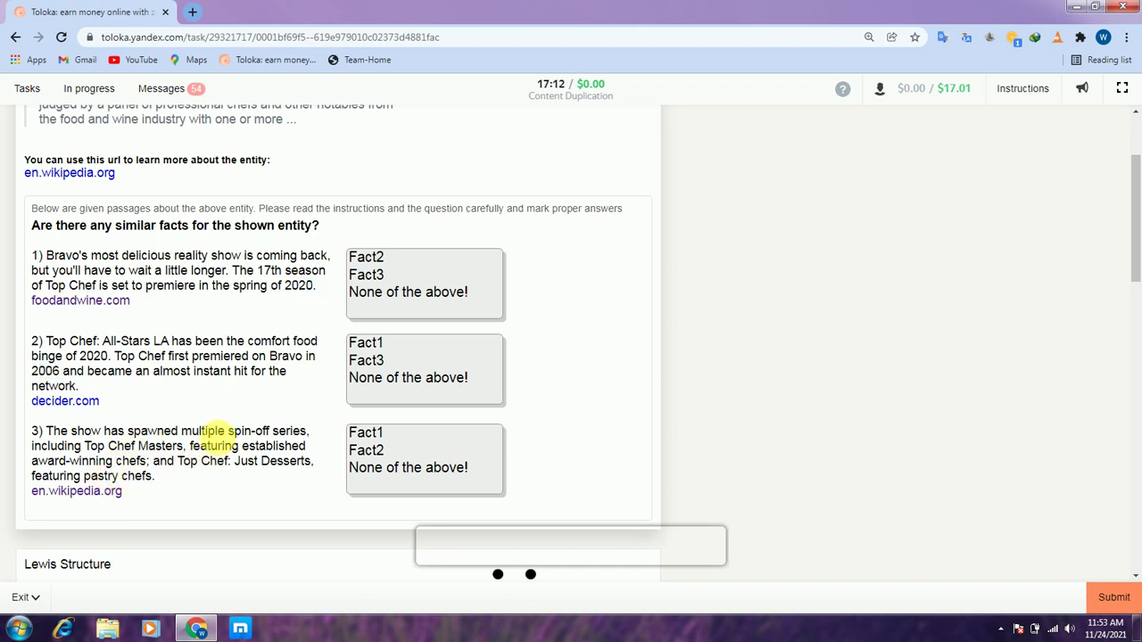
drag(230, 439, 296, 433)
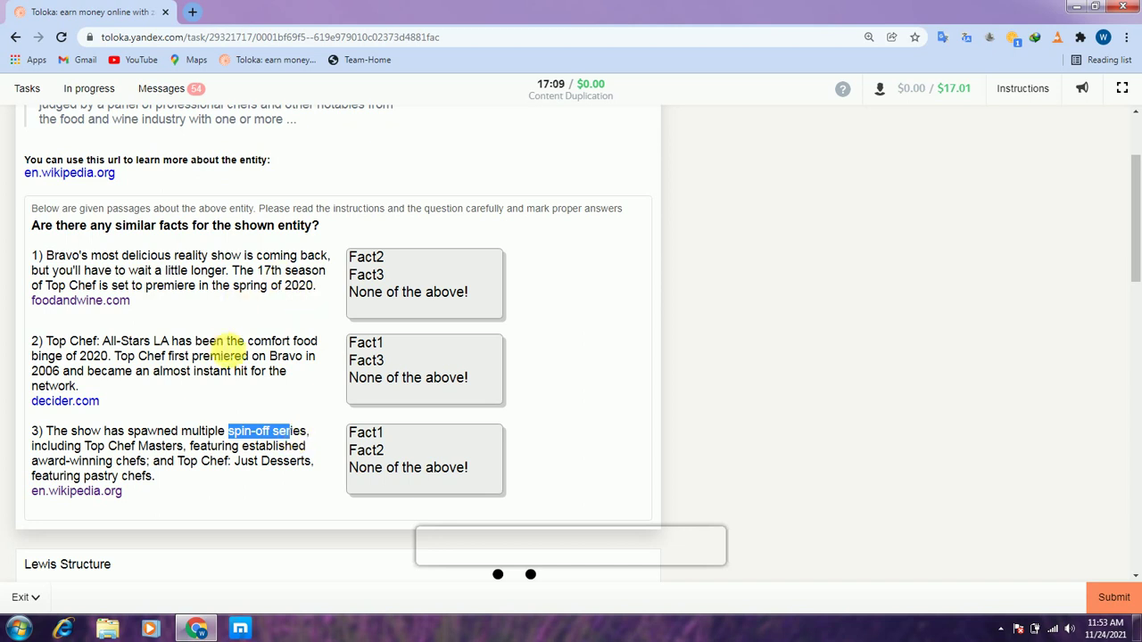
Answer None of the above! for Top Chef facts 1, 2 and 3.
click(419, 294)
click(407, 382)
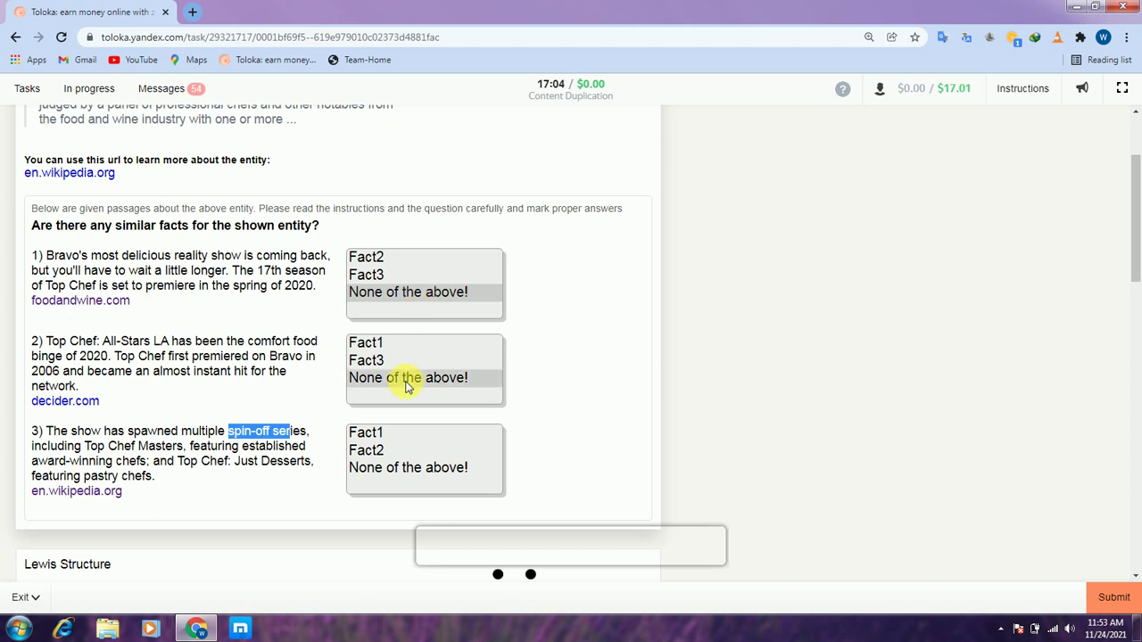
click(396, 466)
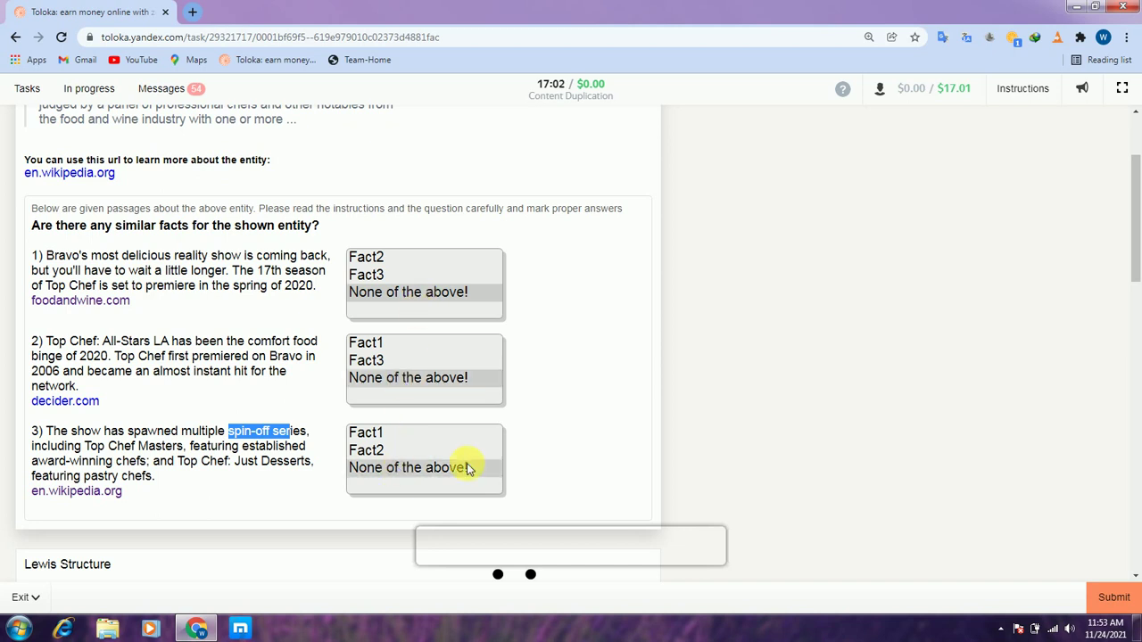
click(757, 385)
Answer None of the above! for Lewis Structure facts 1–3, dismissing the Windows colour-scheme prompt.
scroll(752, 386, down, 3)
scroll(752, 386, down, 2)
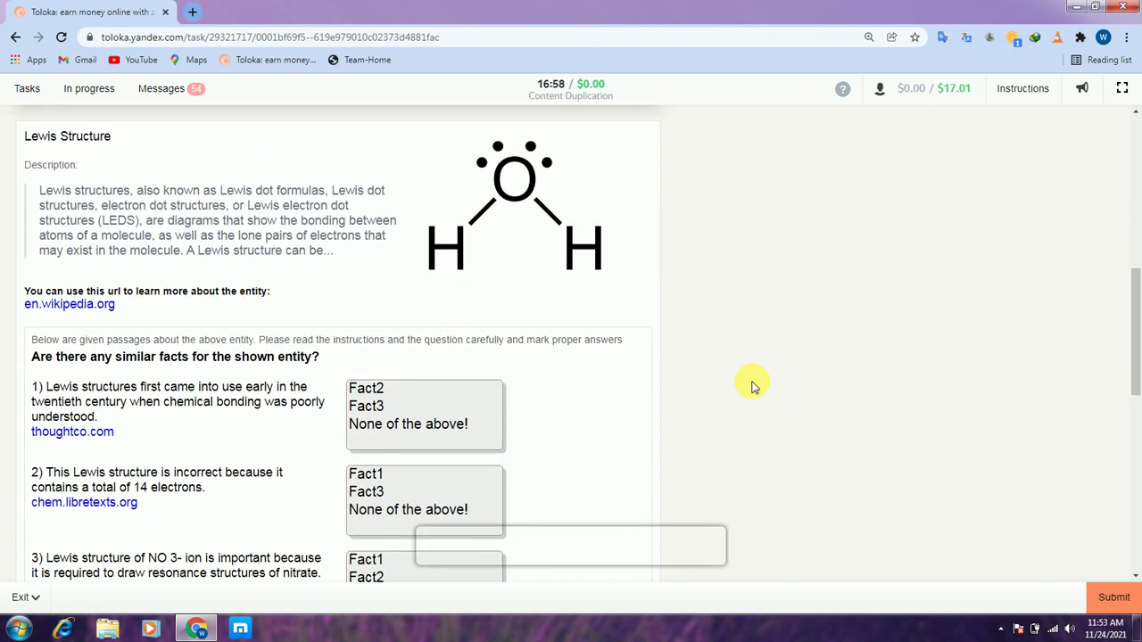
drag(18, 136, 134, 135)
click(212, 169)
scroll(582, 348, down, 1)
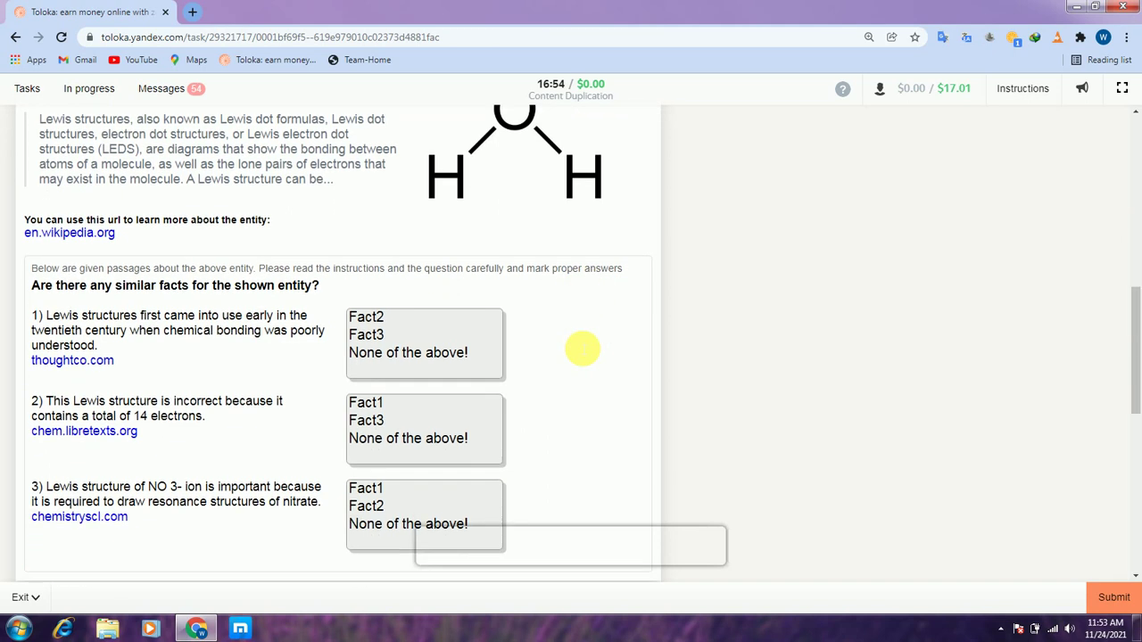
scroll(582, 348, down, 1)
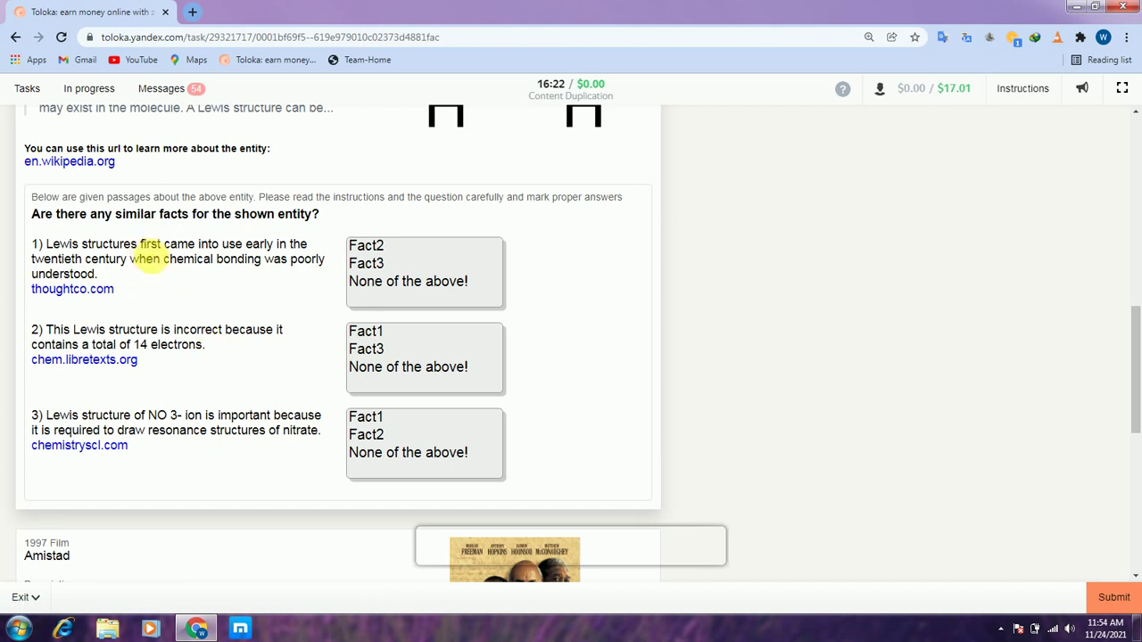
click(368, 284)
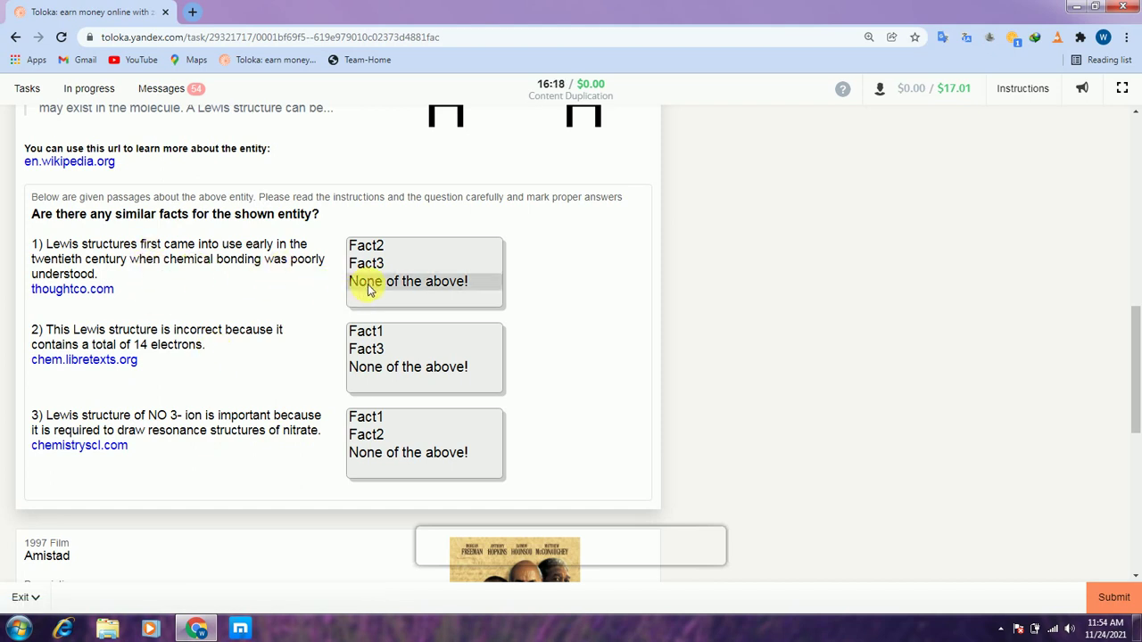
click(402, 373)
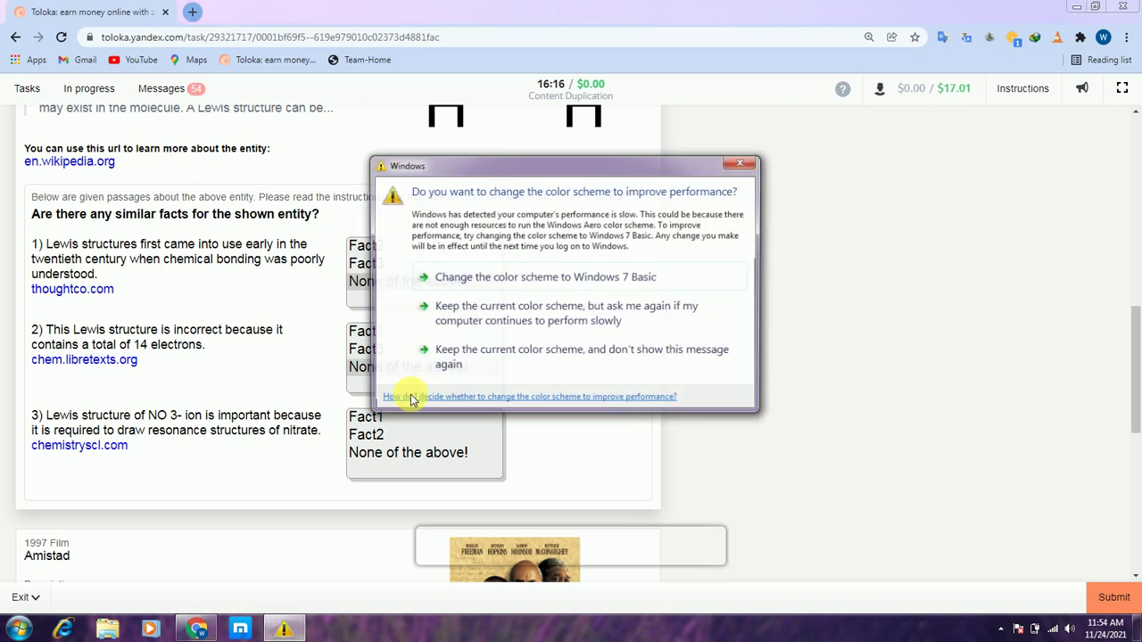
click(740, 167)
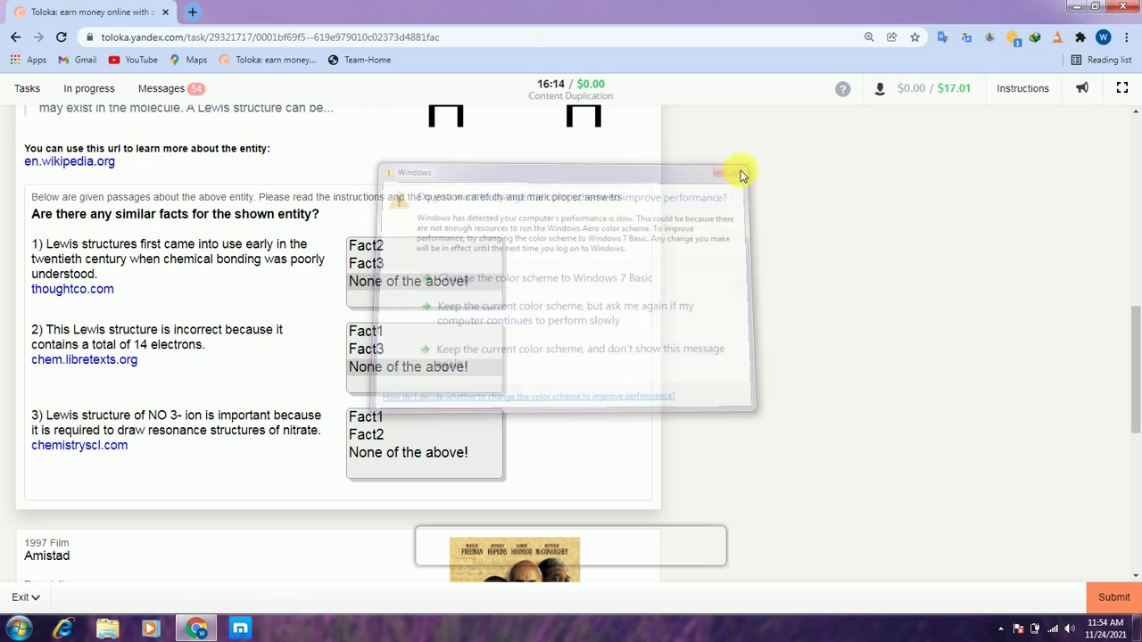
click(440, 454)
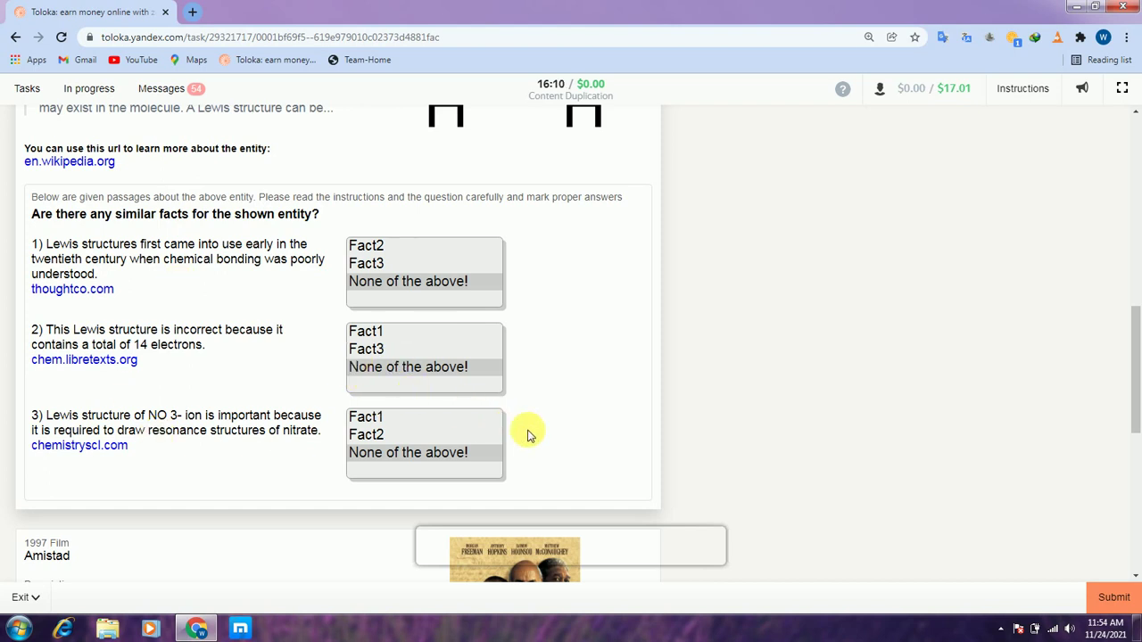
Scroll to the Amistad card and highlight the year 1841 in fact 1.
scroll(529, 435, down, 3)
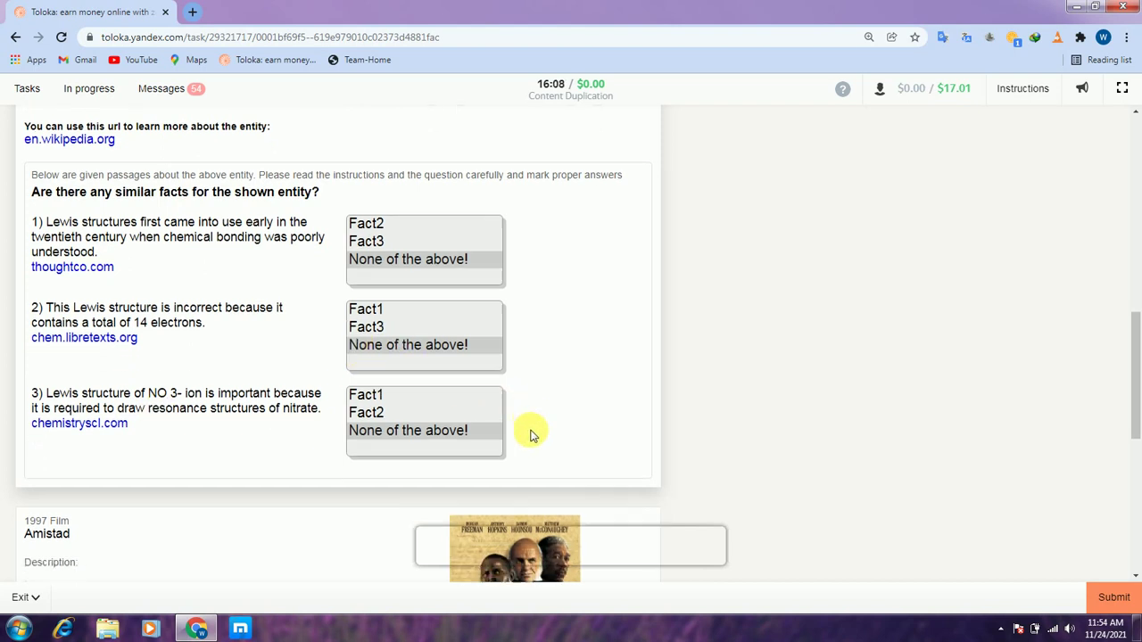
scroll(530, 434, down, 1)
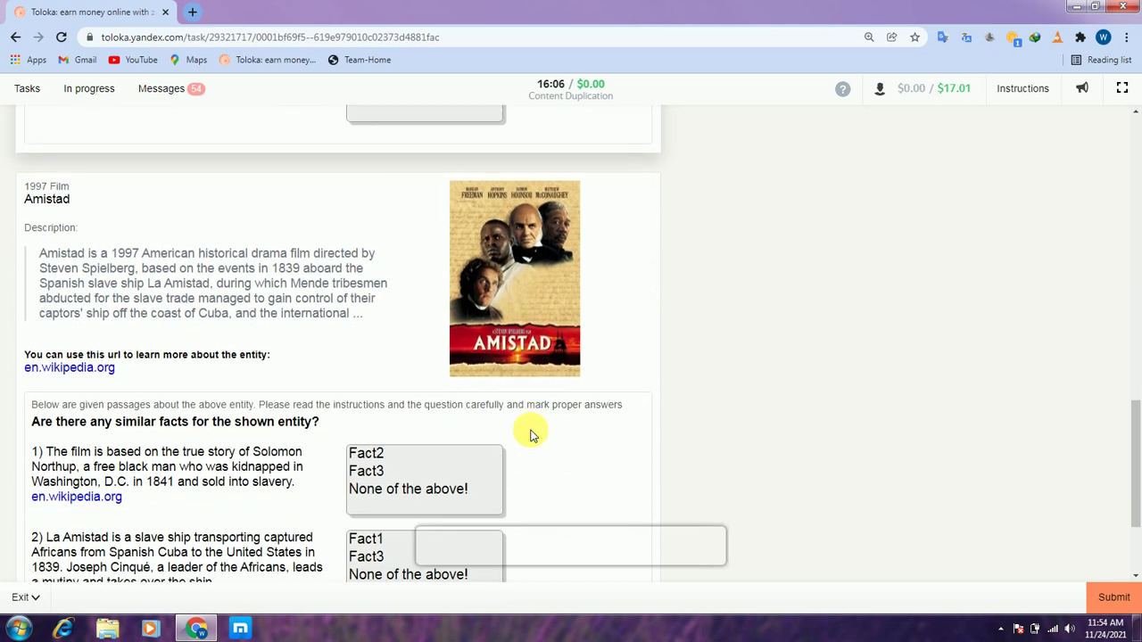
scroll(529, 435, down, 1)
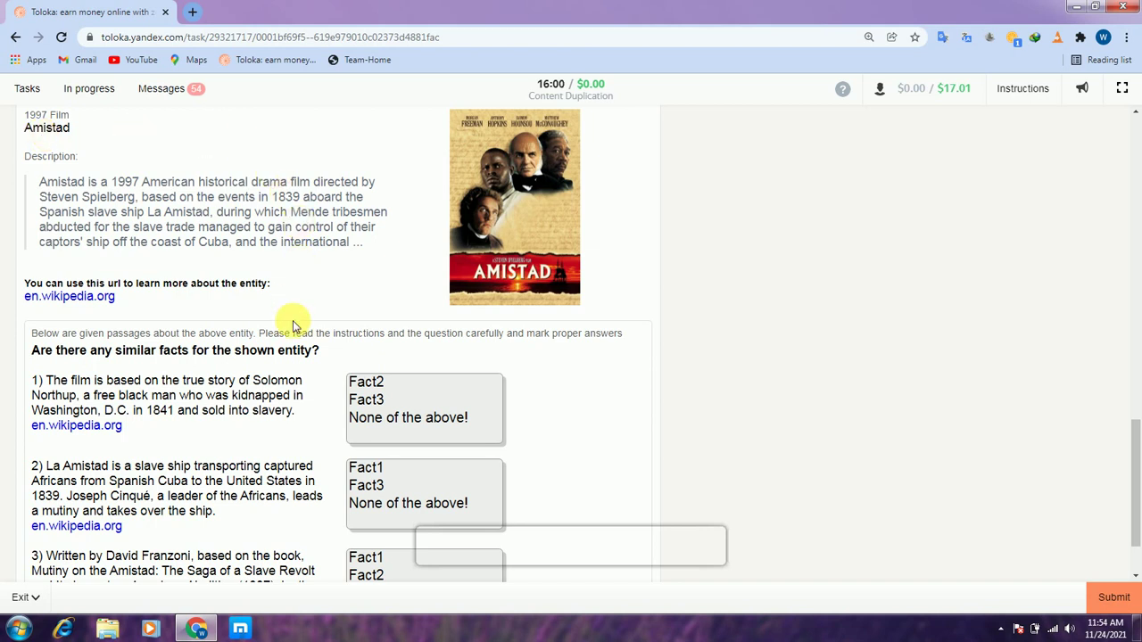
scroll(293, 319, down, 1)
scroll(293, 328, up, 2)
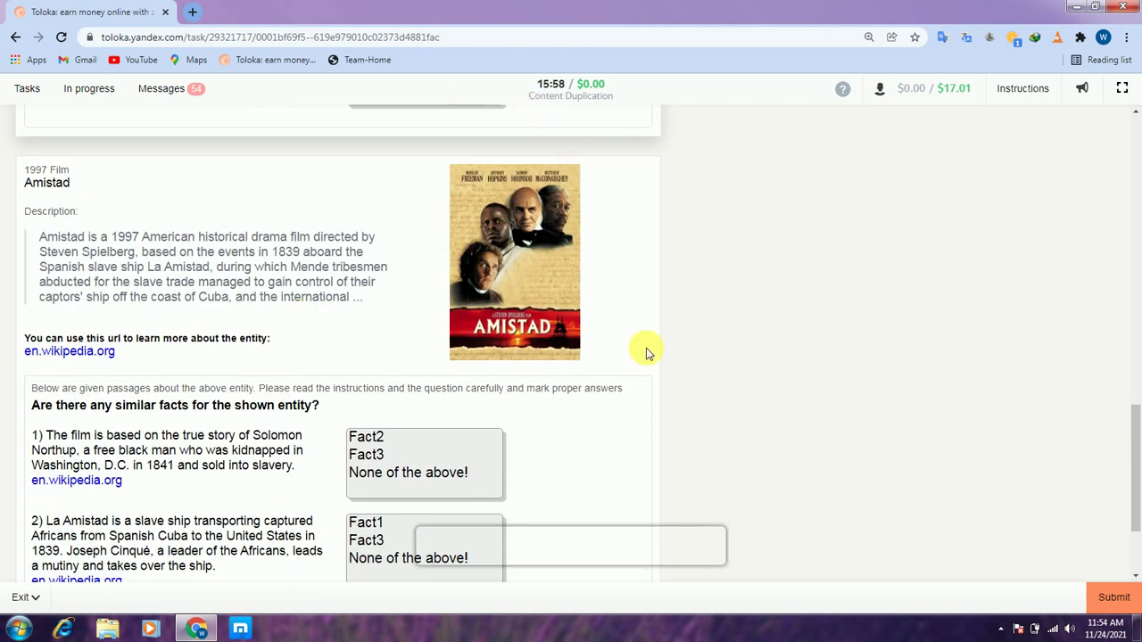
scroll(247, 370, down, 2)
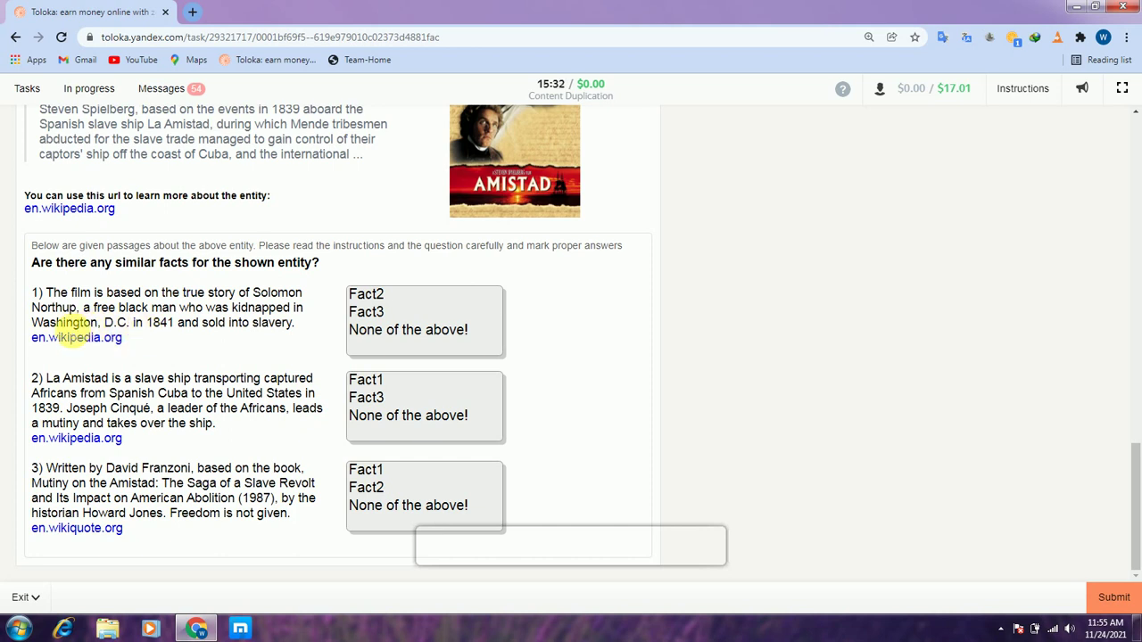
double_click(158, 323)
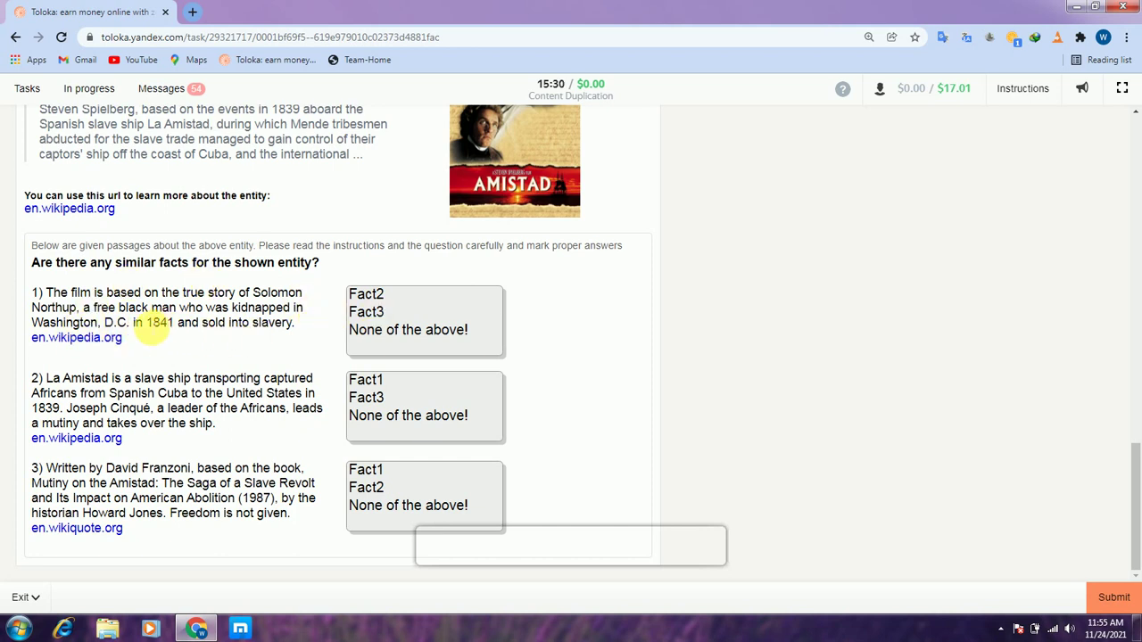
drag(169, 329, 182, 330)
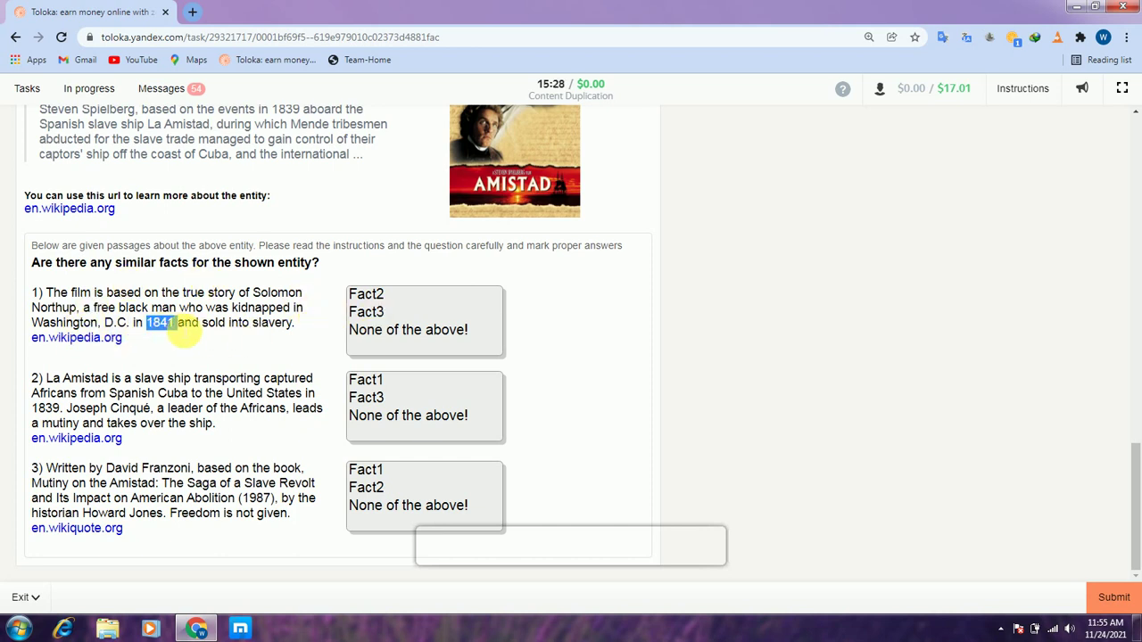
click(178, 328)
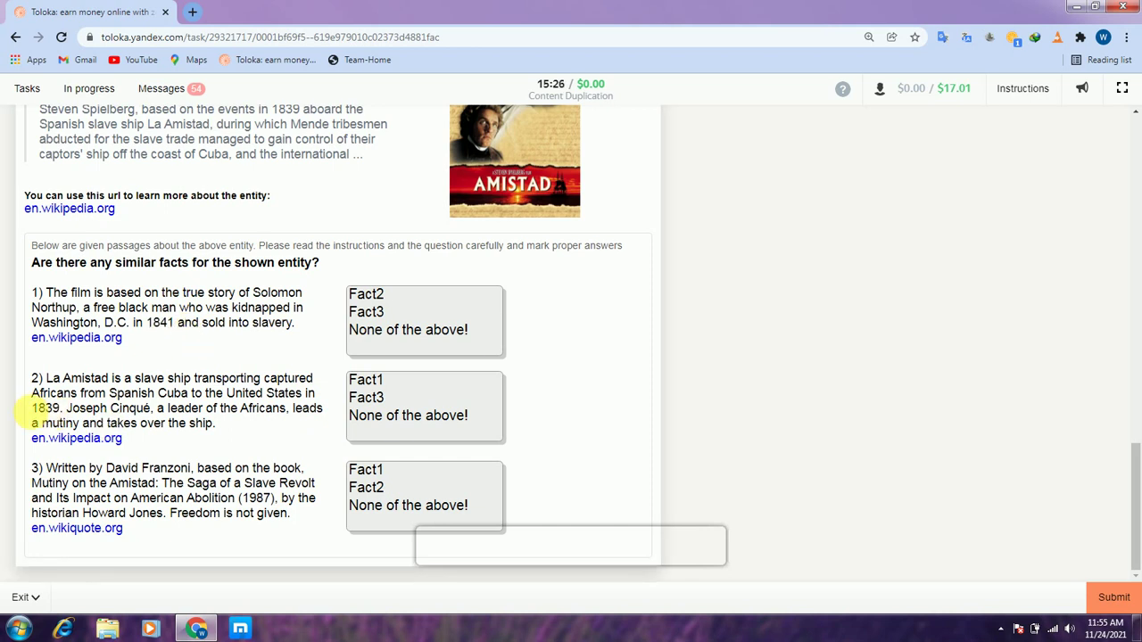
Check years 1839 and 1987, then mark Amistad facts 2 and 3 None of the above!
drag(41, 415, 39, 409)
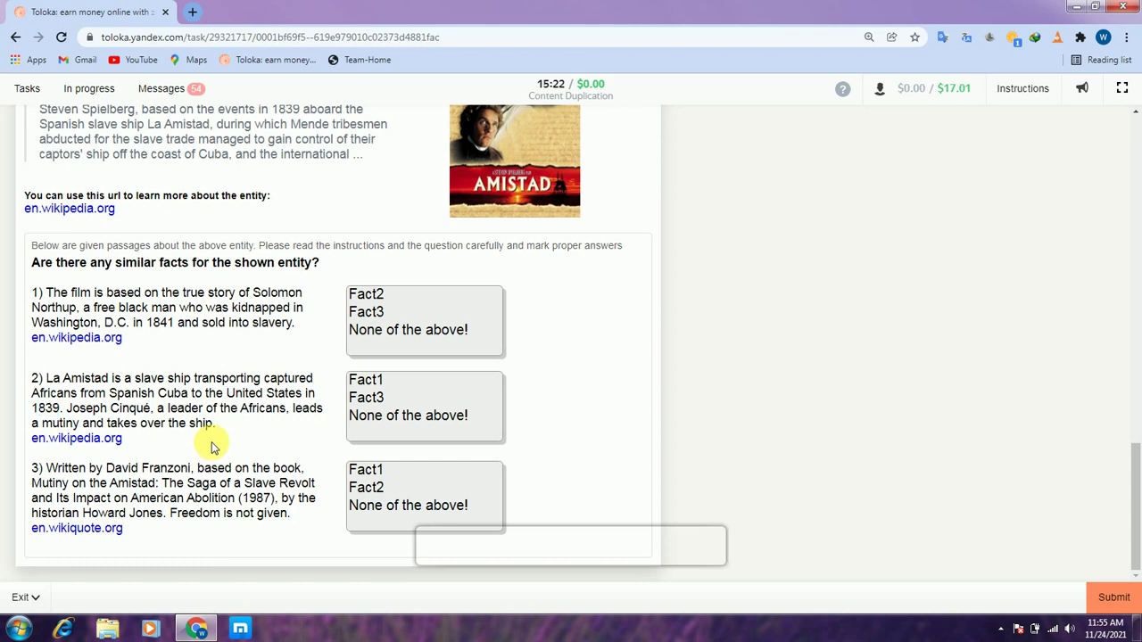
drag(242, 499, 273, 498)
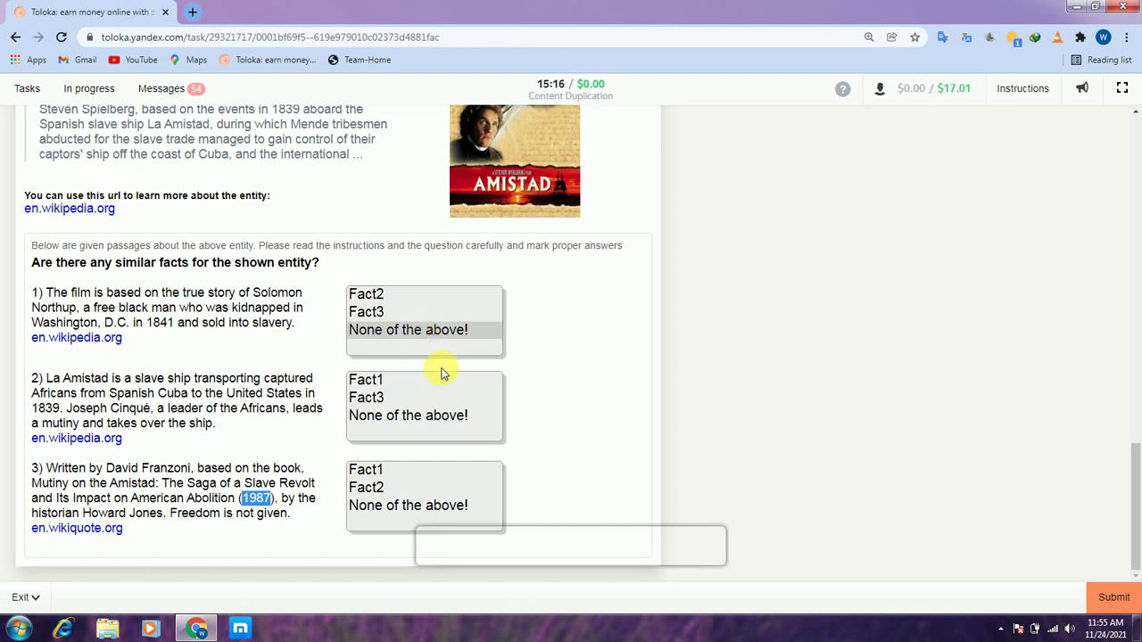
click(434, 421)
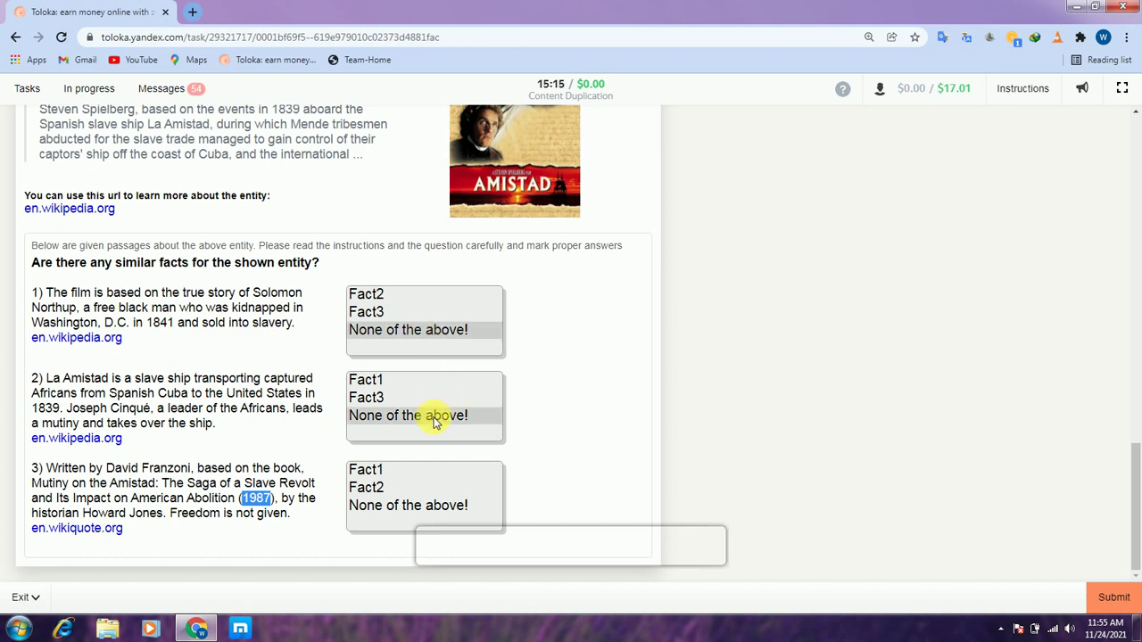
click(369, 504)
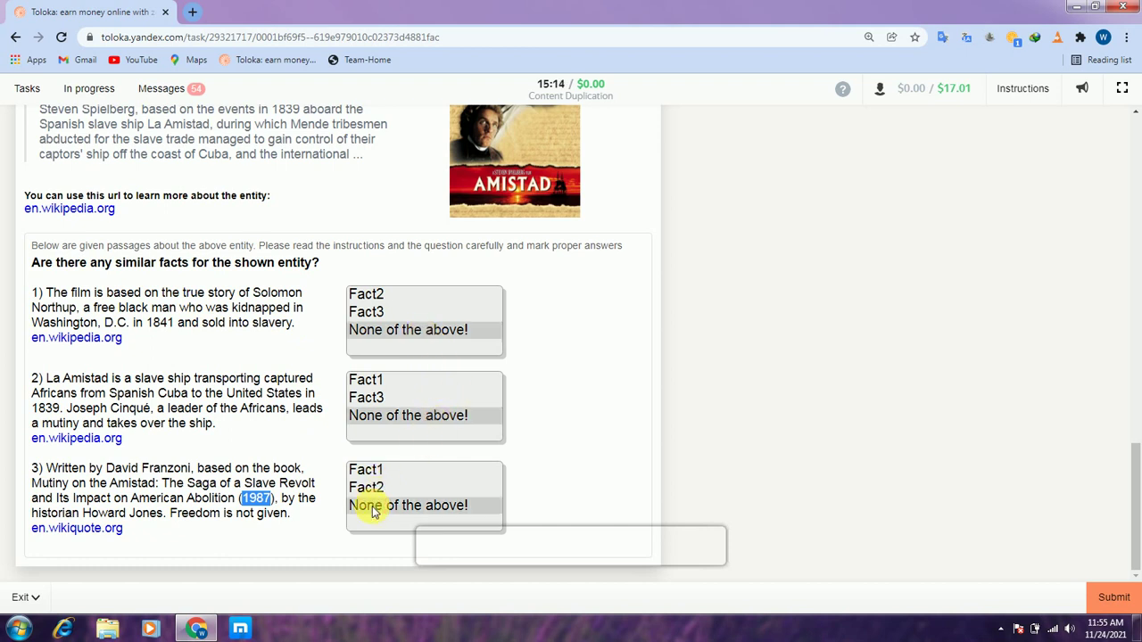
Submit the training answers and review the result: passed with score 100, tasks for $0.00.
click(1113, 598)
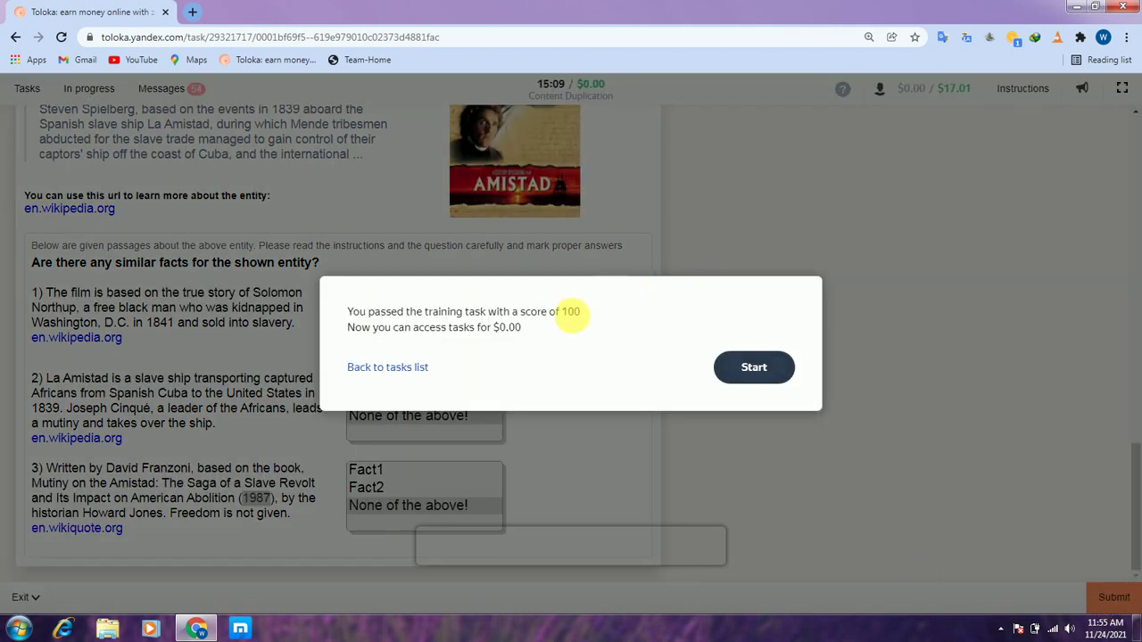
double_click(578, 312)
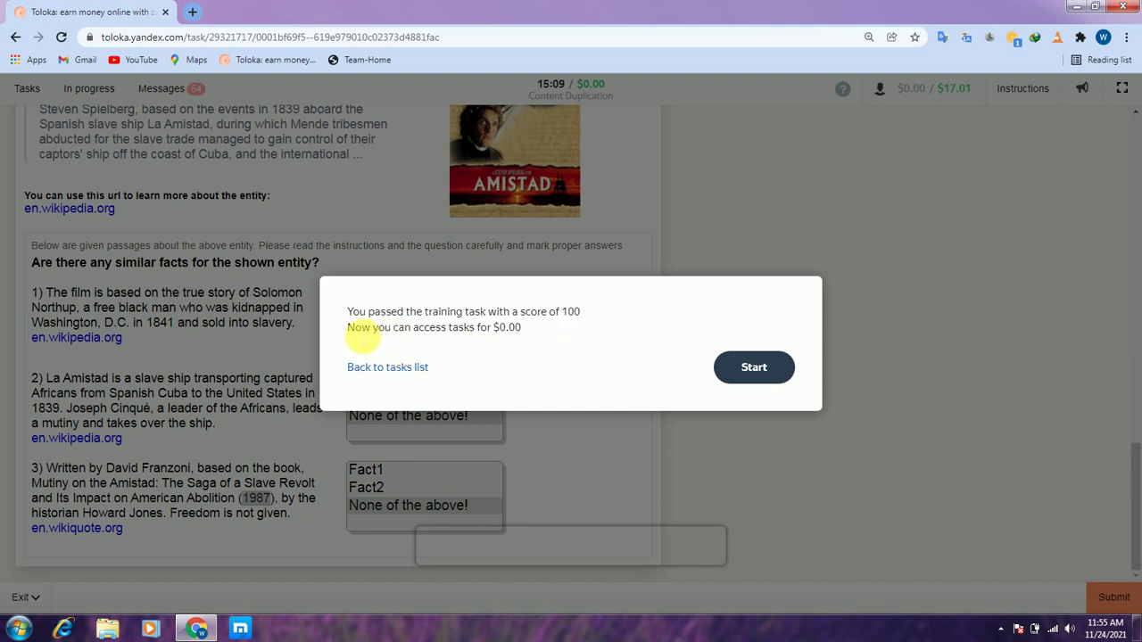
drag(413, 328, 532, 329)
click(513, 344)
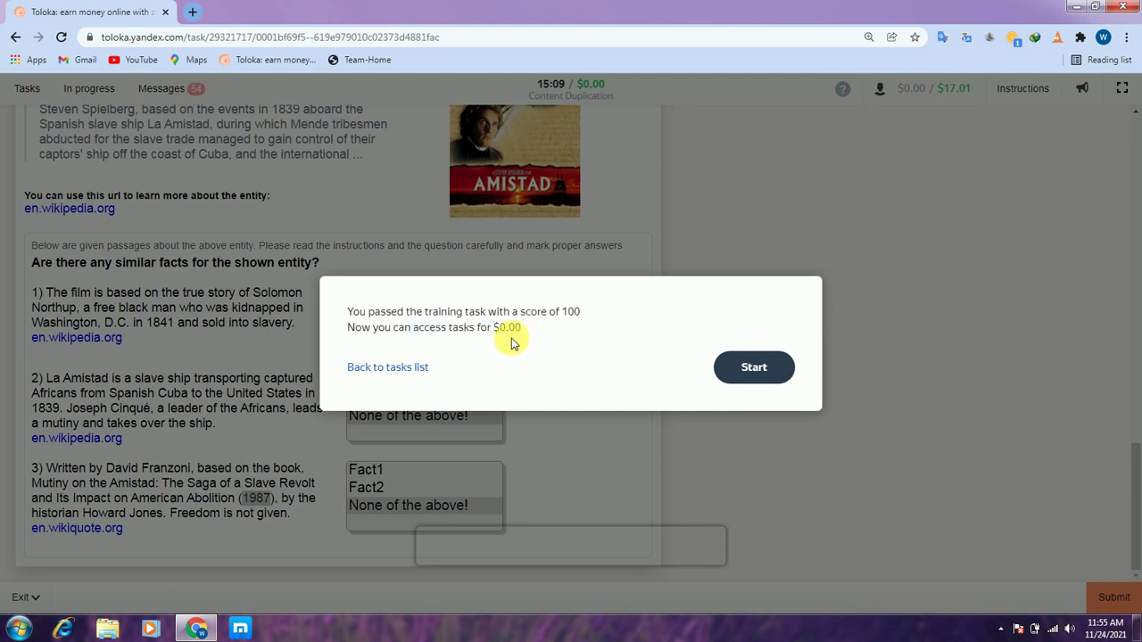